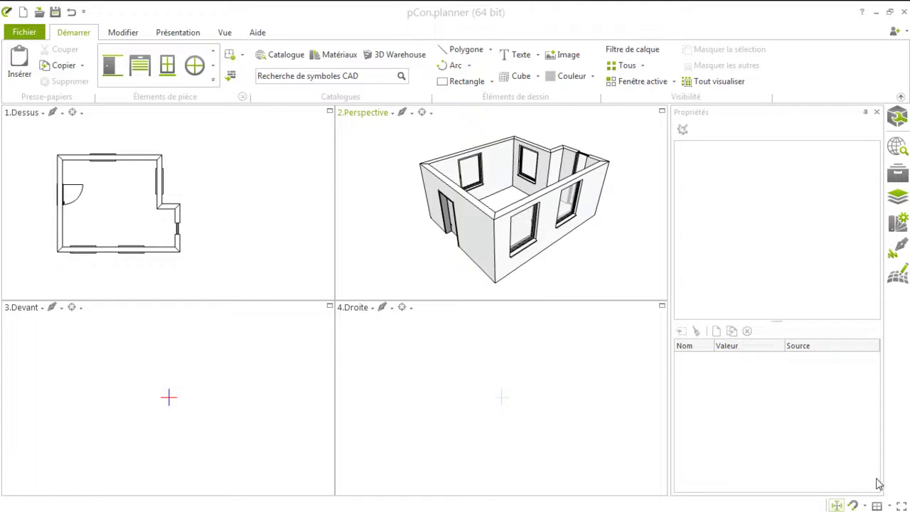
Switch the viewport layout to Simple and frame the whole room plan in the Dessus view
click(890, 506)
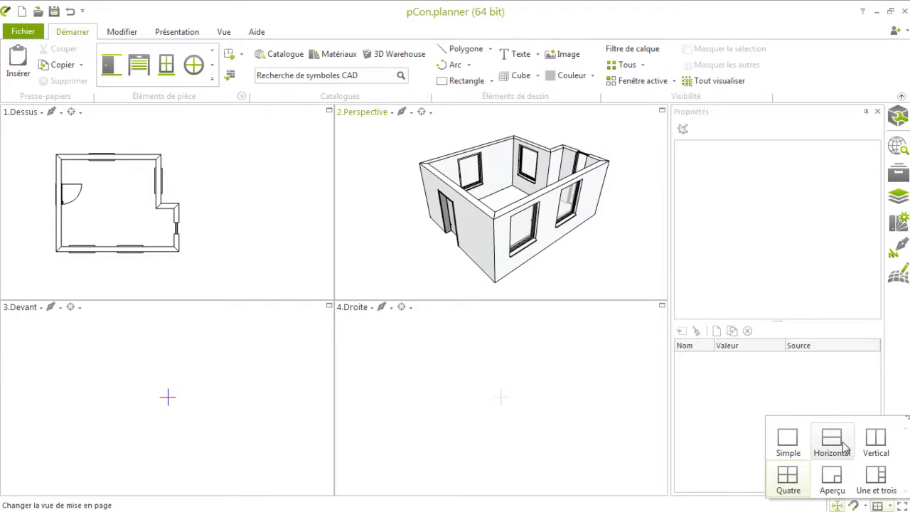
click(787, 446)
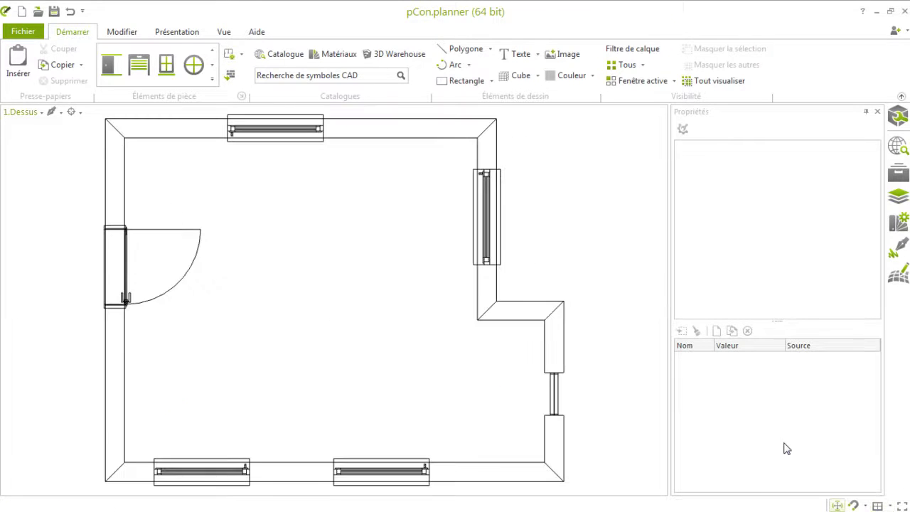
scroll(400, 357, down, 2)
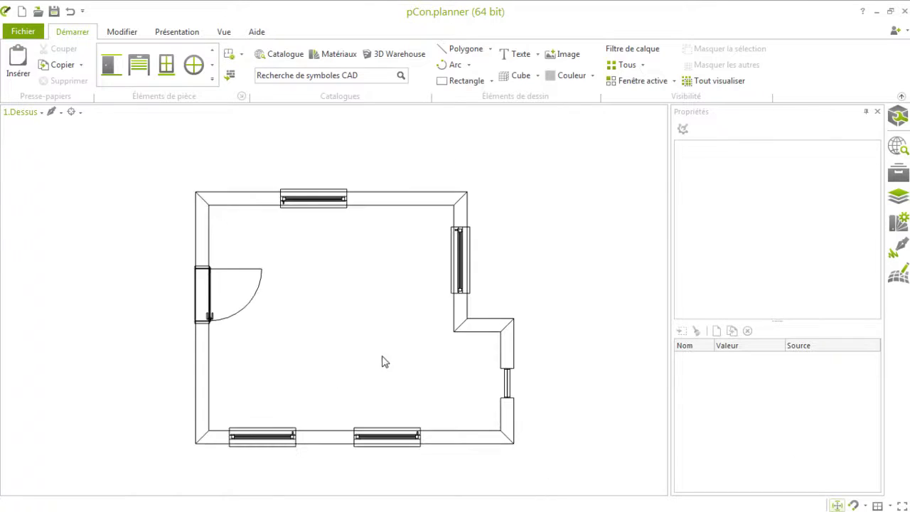
scroll(352, 367, up, 1)
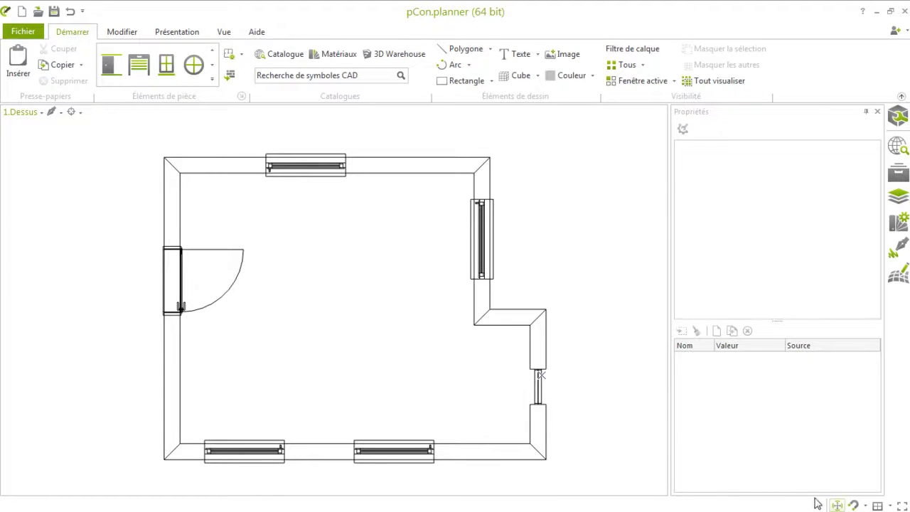
Change the viewport layout to Horizontal and bring the room into the Perspective view
click(889, 507)
click(831, 441)
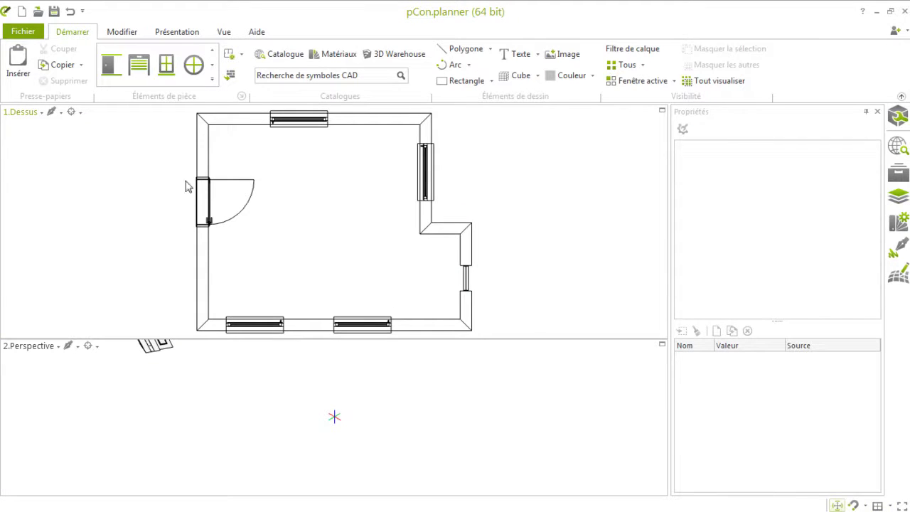
scroll(189, 405, down, 2)
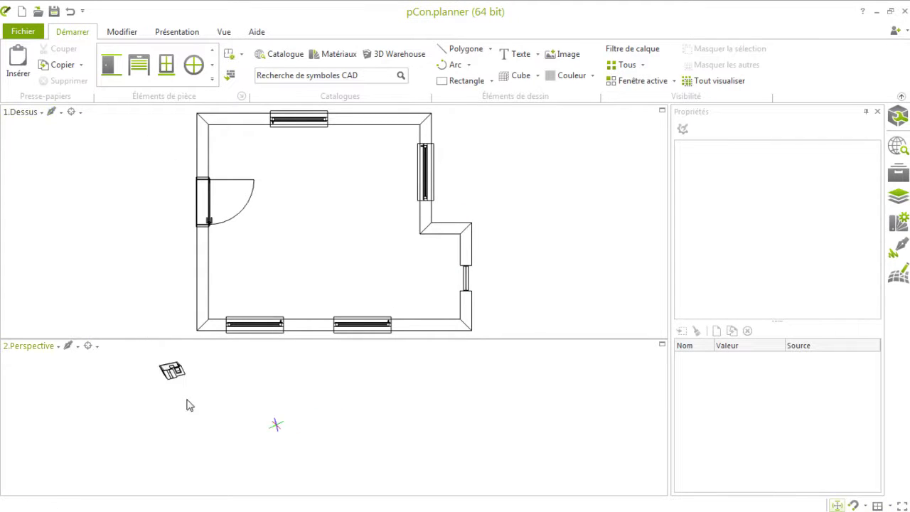
scroll(177, 380, up, 6)
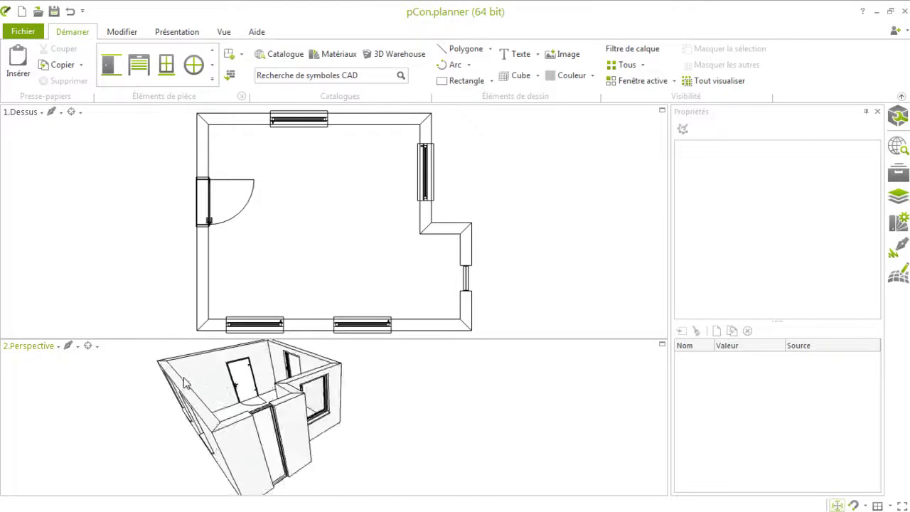
Change the viewport layout to Aperçu and fit the whole room plan in the Dessus view
click(890, 506)
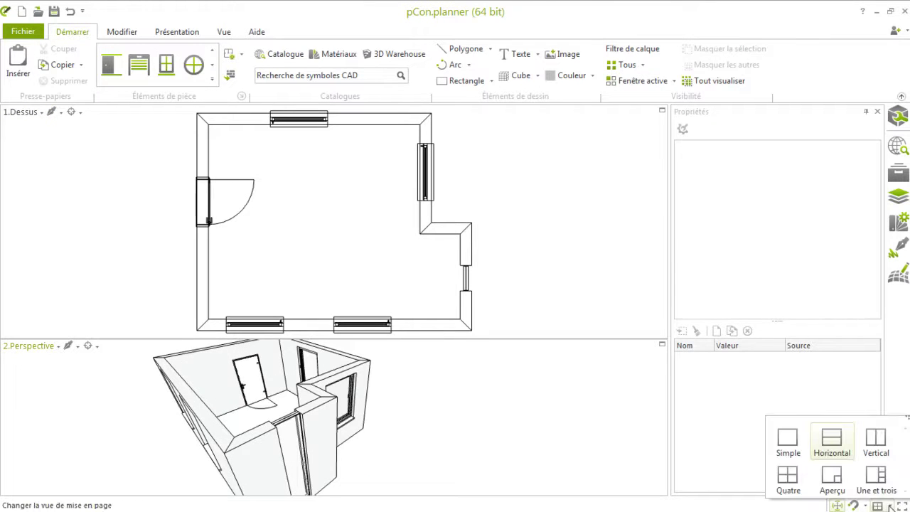
click(834, 483)
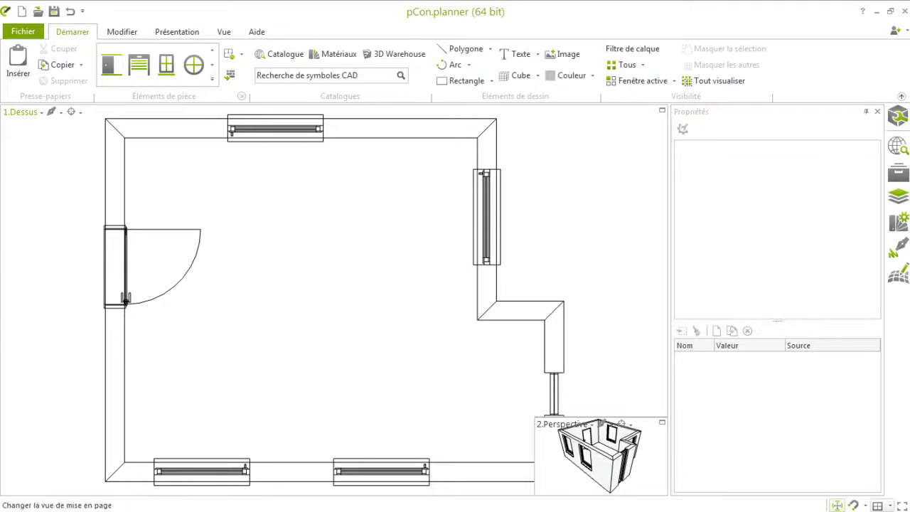
click(891, 506)
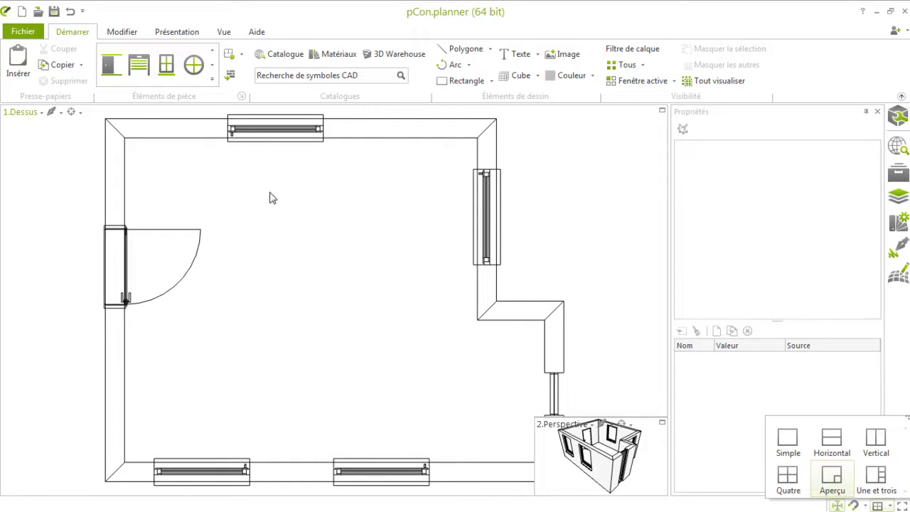
scroll(245, 246, down, 3)
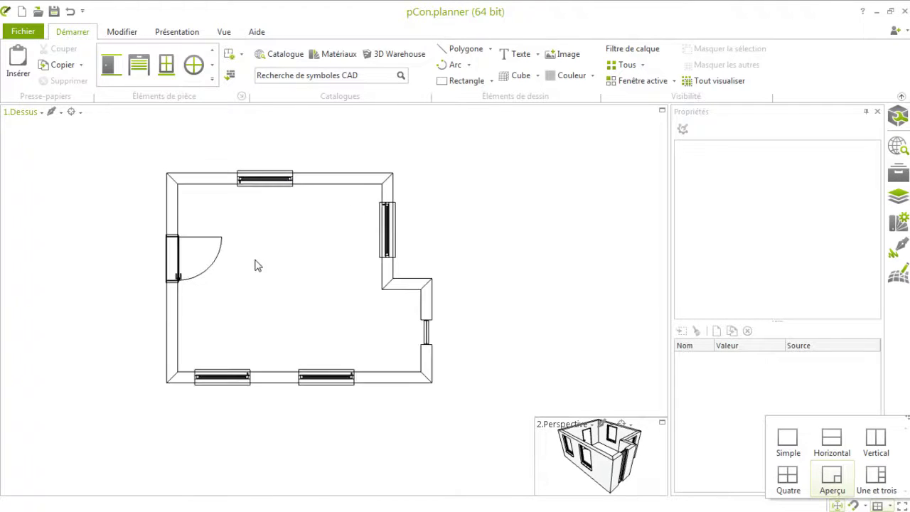
Stretch the window in the upper east wall toward the room's north-east corner, to a width of about 143.2 cm
click(441, 213)
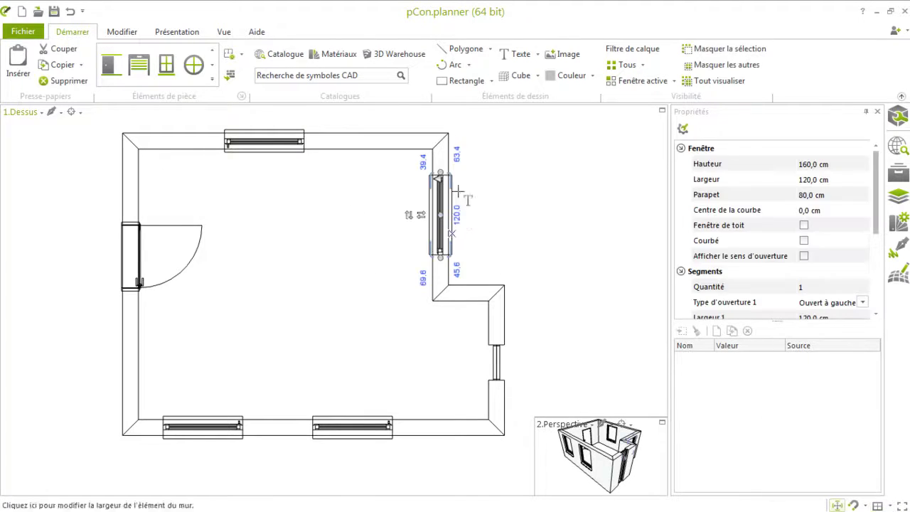
click(452, 179)
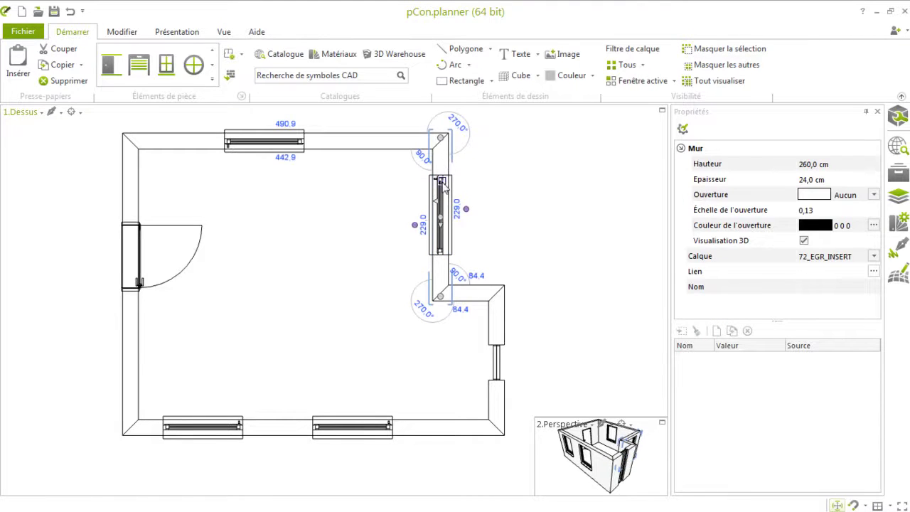
click(442, 182)
click(441, 178)
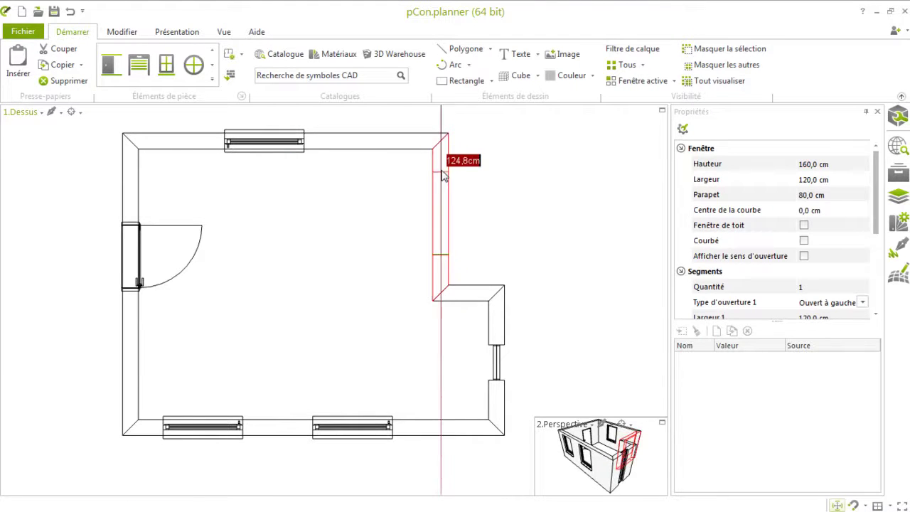
click(444, 162)
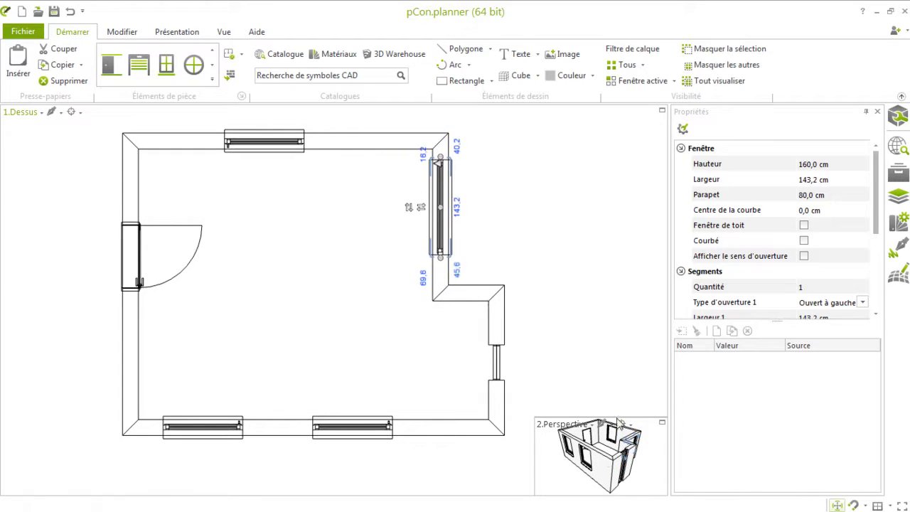
Delete the narrow window in the outer east wall of the room's projecting part
right_drag(649, 458, 621, 462)
scroll(640, 462, up, 5)
scroll(623, 454, down, 2)
scroll(620, 448, down, 2)
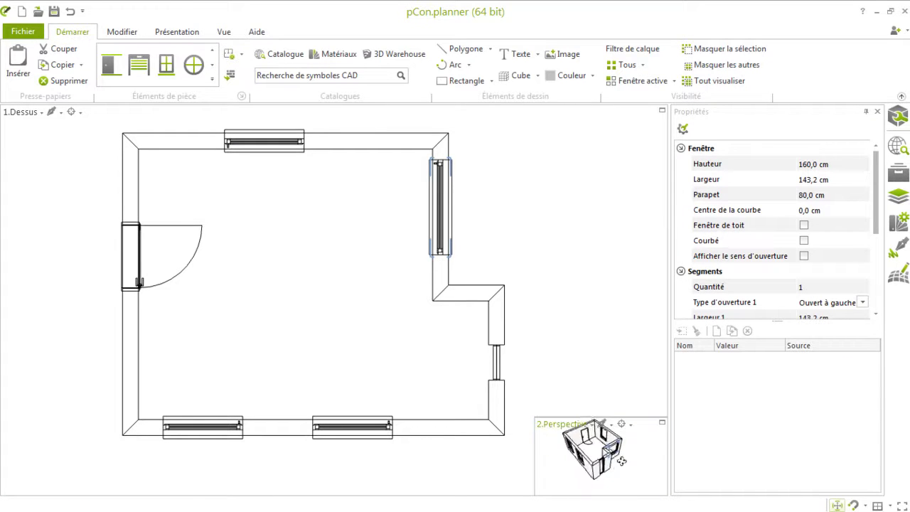
scroll(596, 443, up, 1)
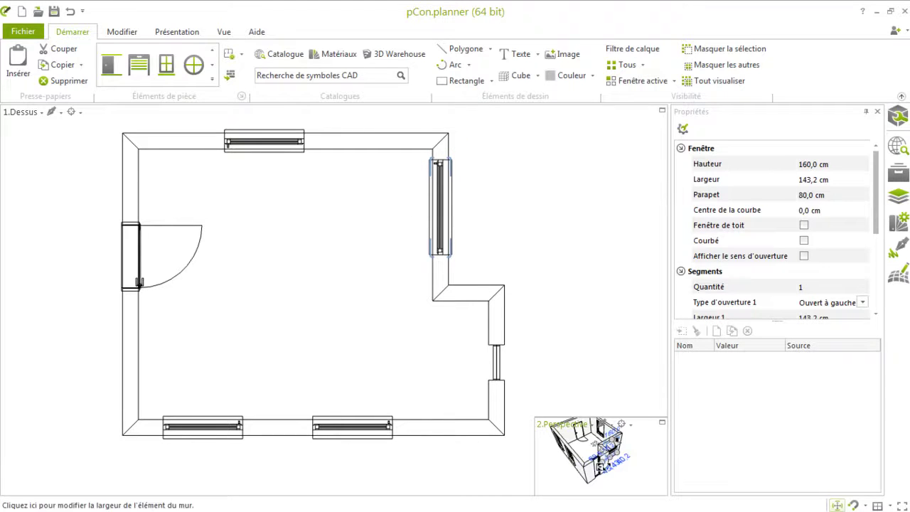
click(497, 364)
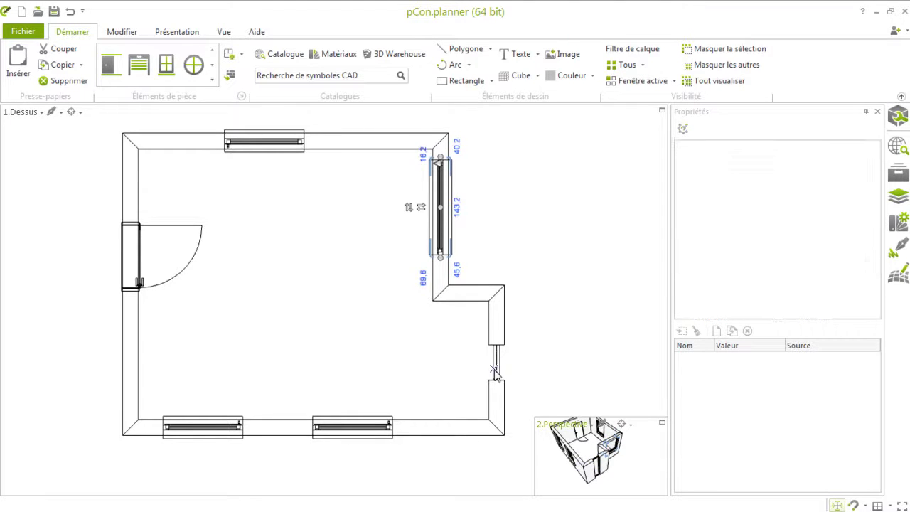
key(Delete)
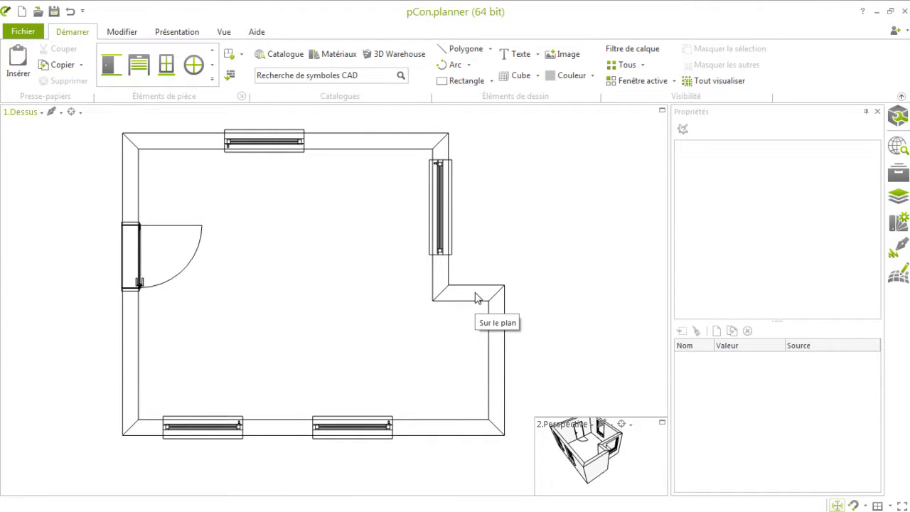
Change the viewport layout to Une et trois and center the room in the Dessus, Devant and Droite views
click(888, 505)
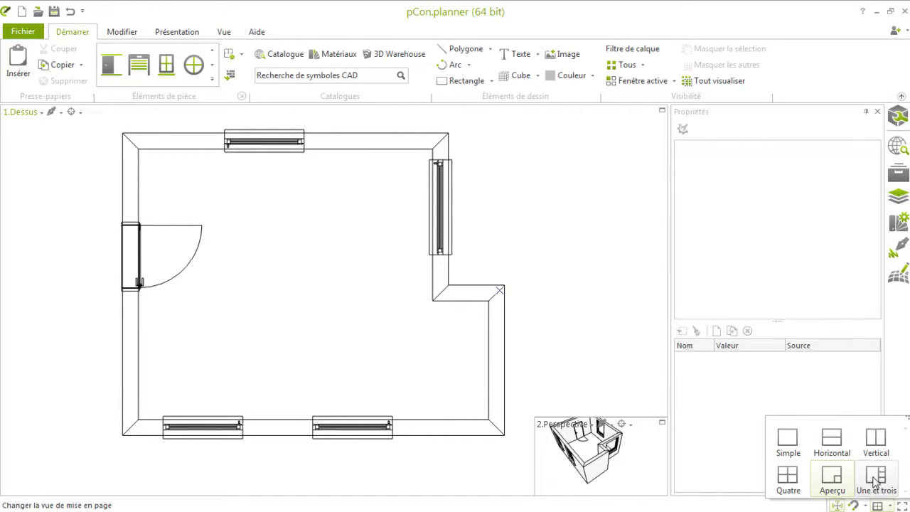
click(875, 482)
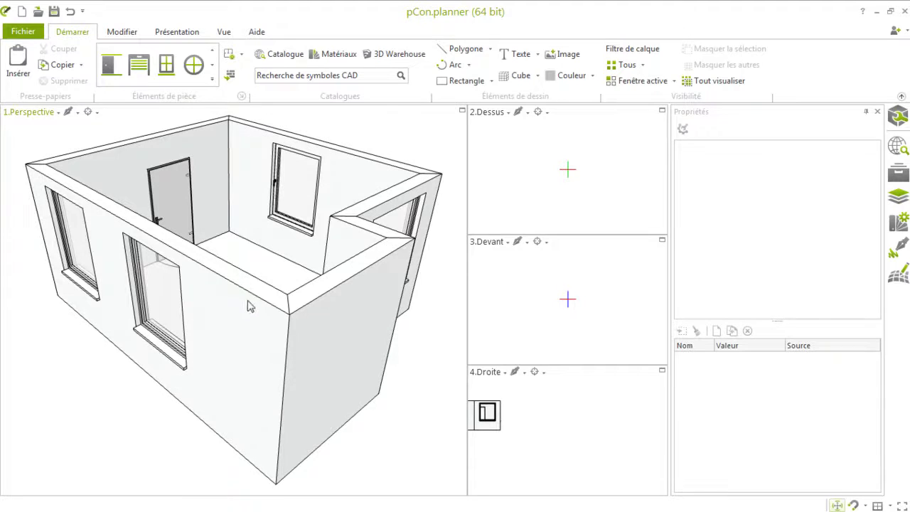
click(558, 178)
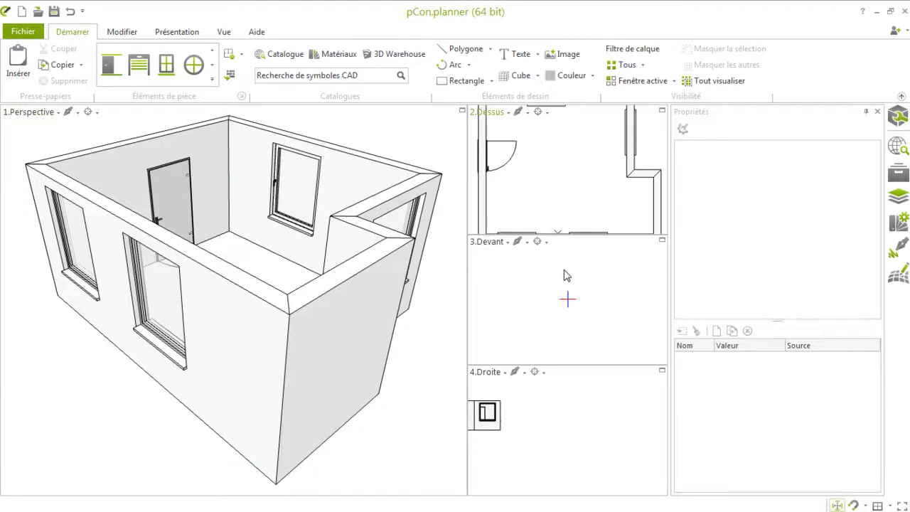
scroll(555, 229, down, 1)
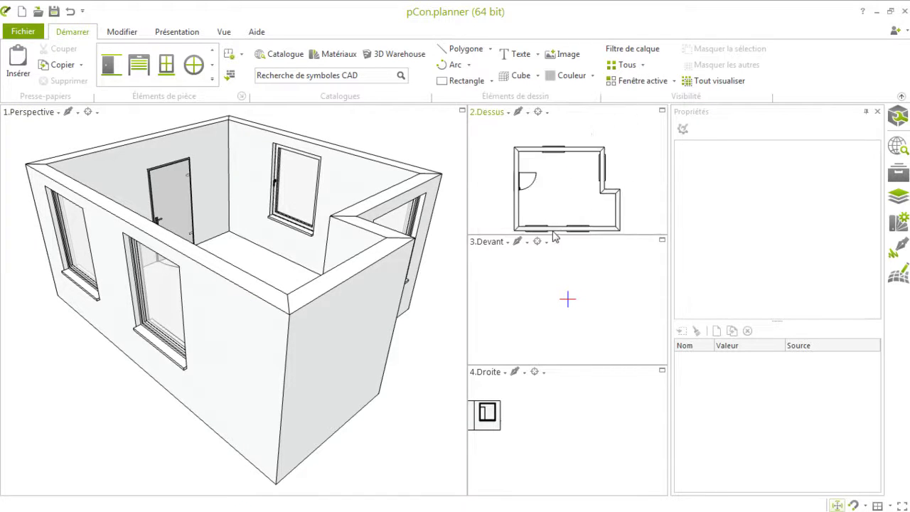
click(568, 302)
click(566, 413)
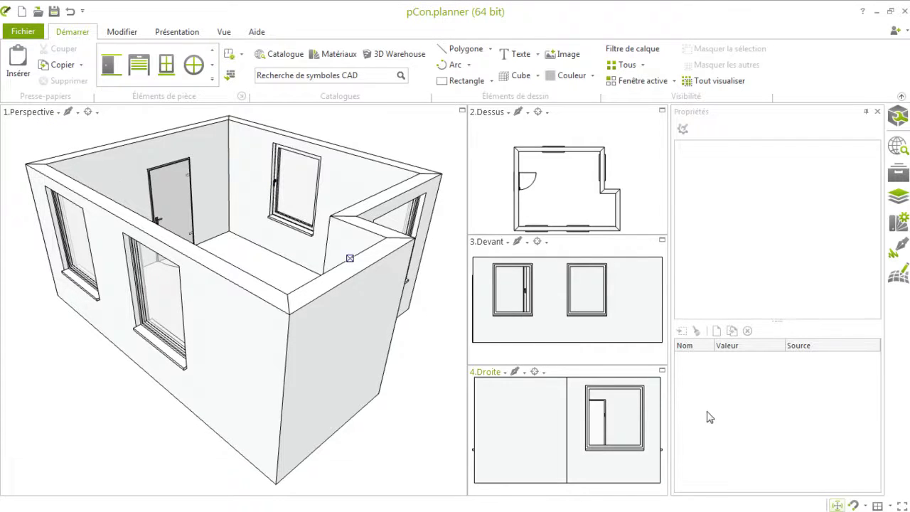
Maximize the Perspective viewport, restore the multi-view layout, and maximize Perspective again with the whole room framed
click(462, 112)
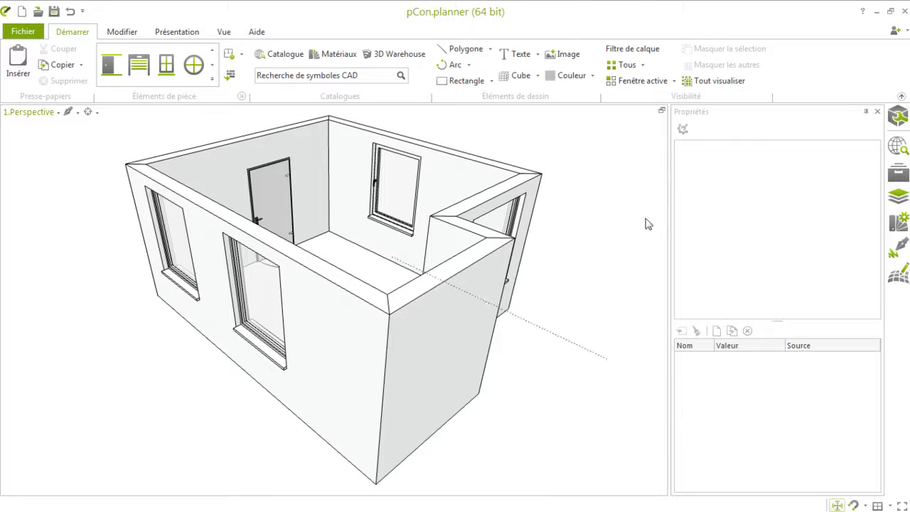
click(661, 112)
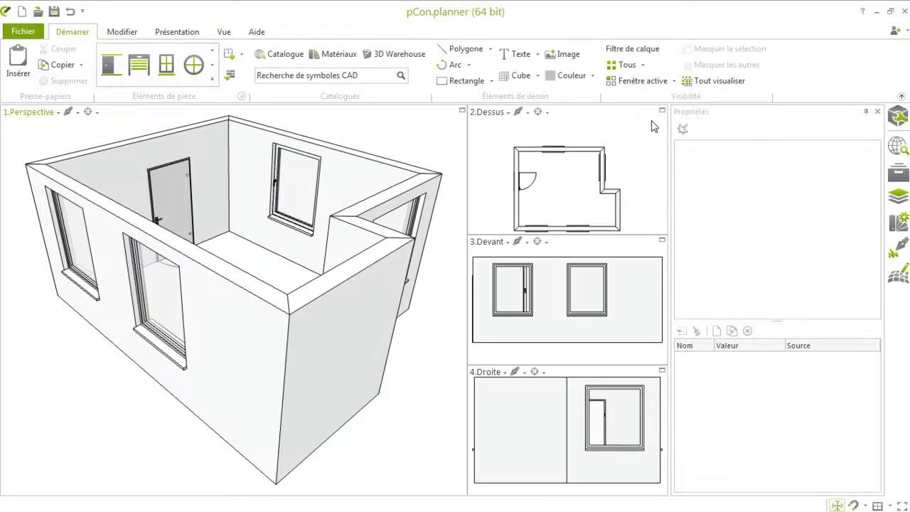
click(463, 113)
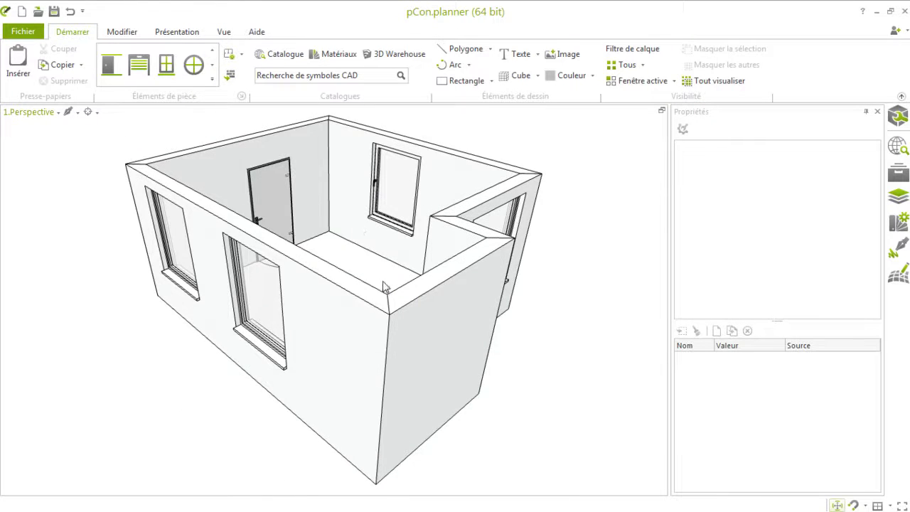
scroll(315, 204, down, 2)
scroll(185, 223, up, 5)
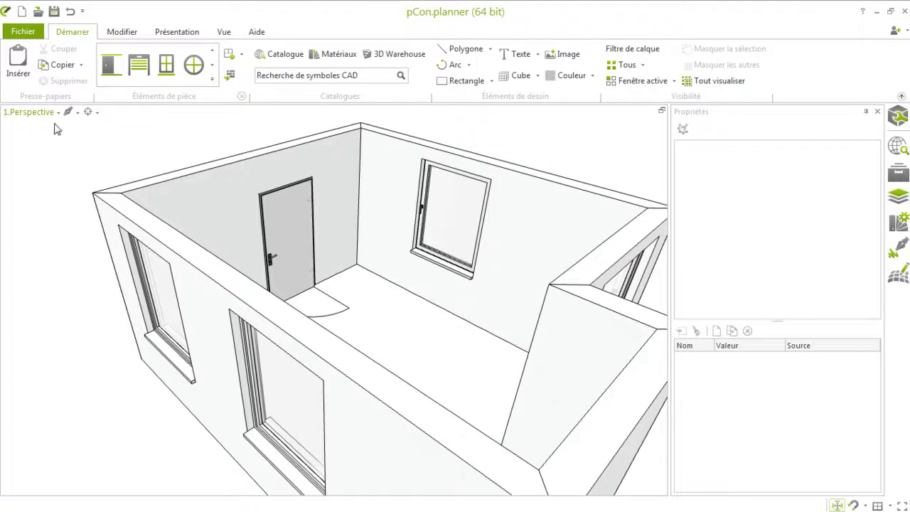
click(556, 308)
scroll(185, 222, down, 5)
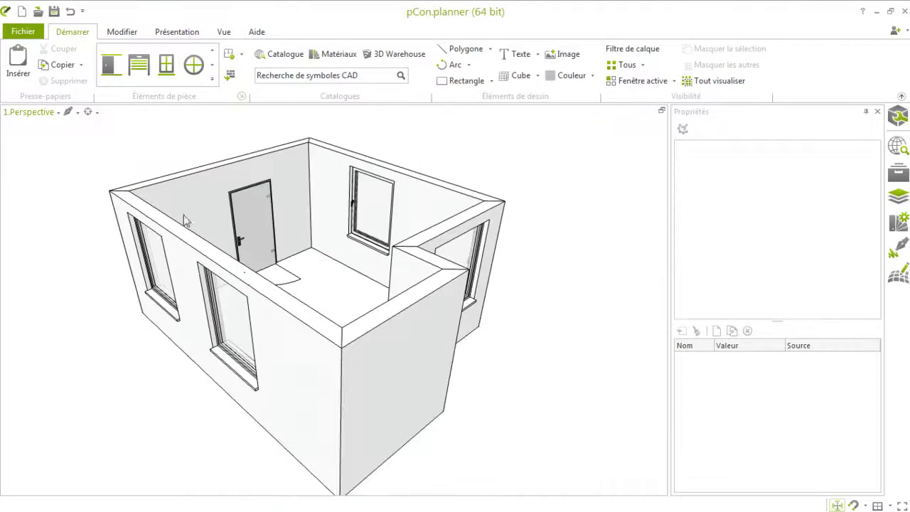
Cycle the maximized viewport through the Orthographique, Face and Dessus views
click(58, 114)
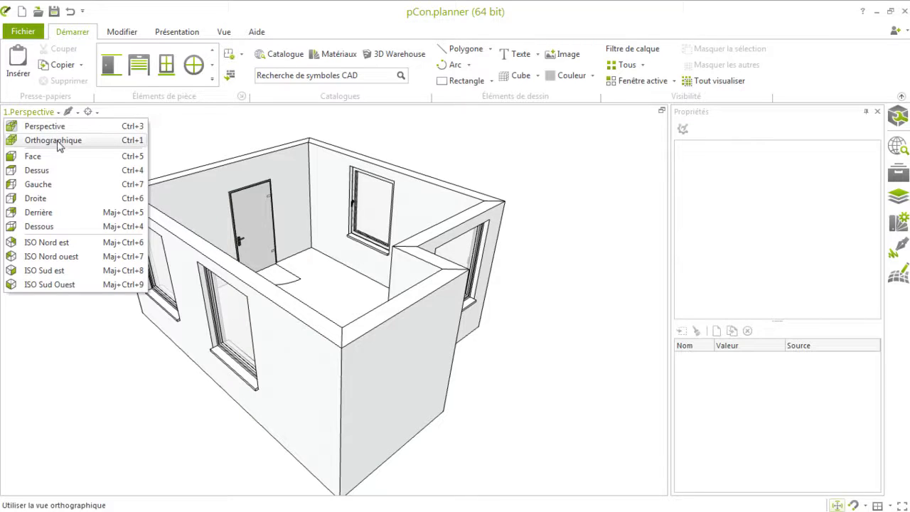
click(71, 142)
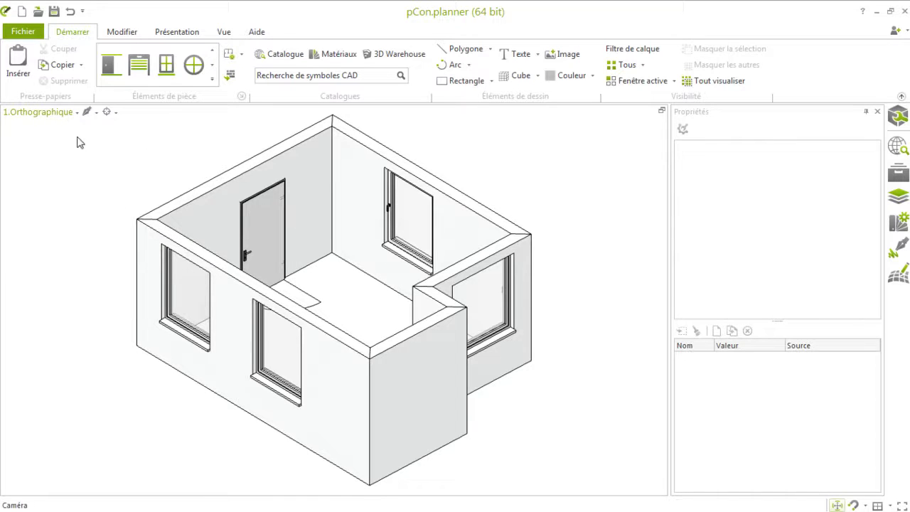
click(74, 114)
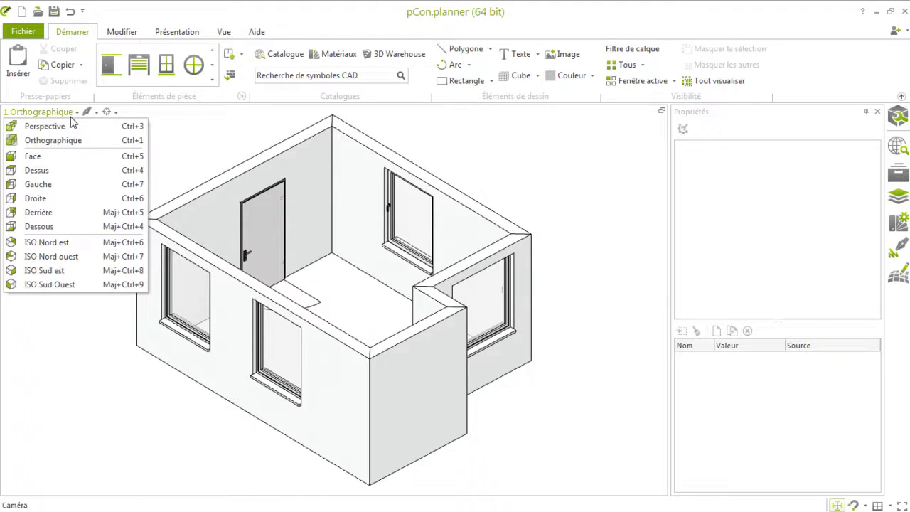
click(51, 157)
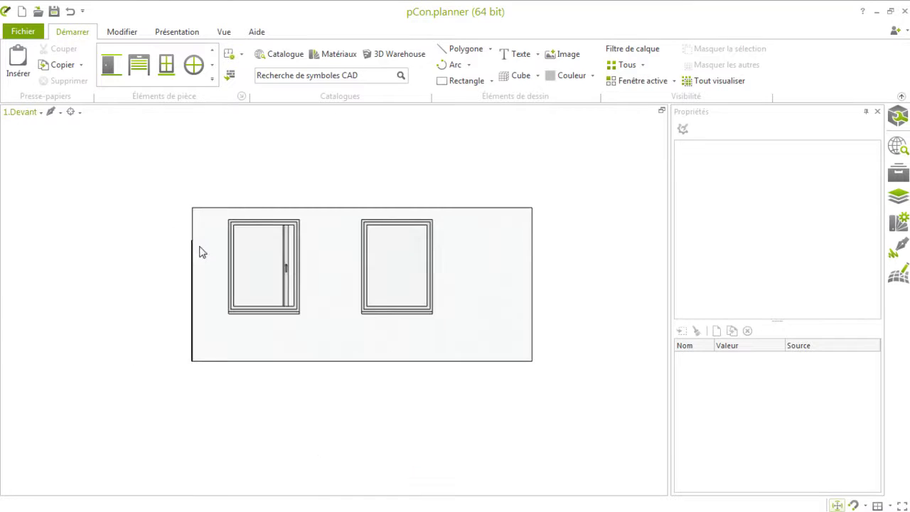
click(40, 113)
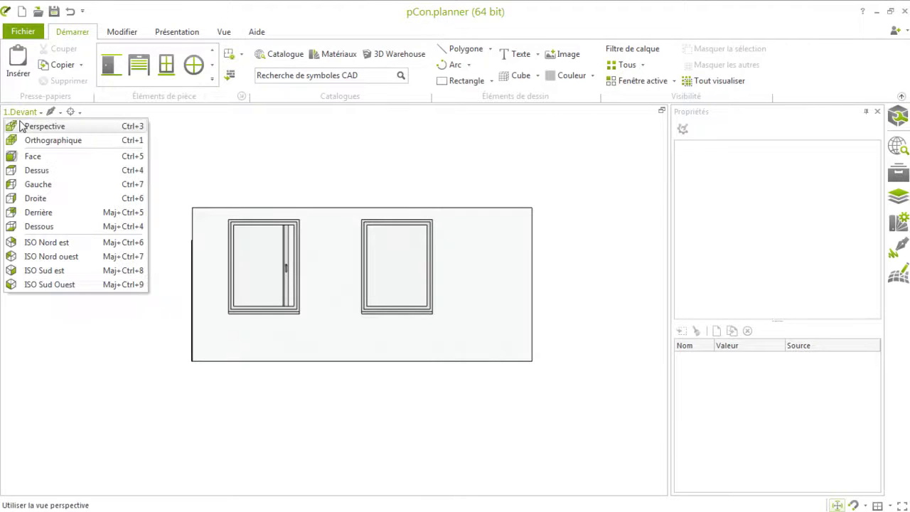
click(34, 171)
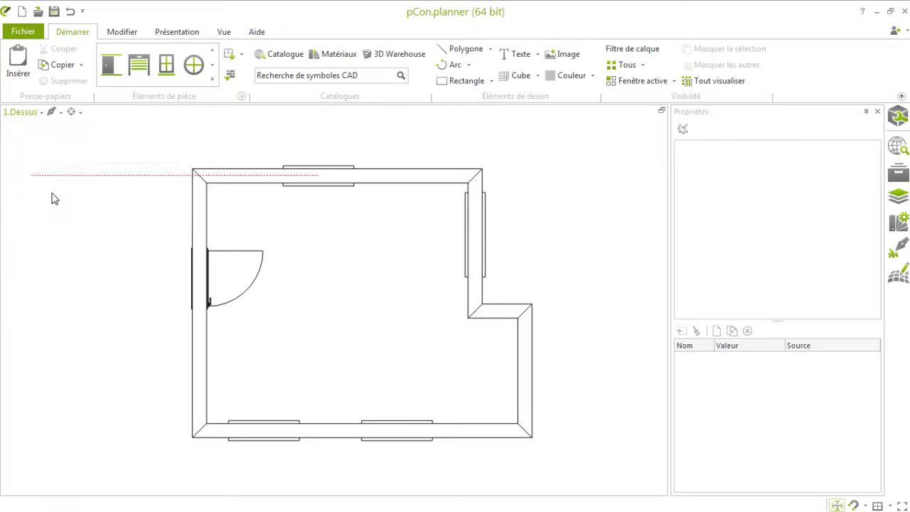
Restore the multi-view layout, then maximize the Devant viewport and return to the multi-view layout
click(42, 116)
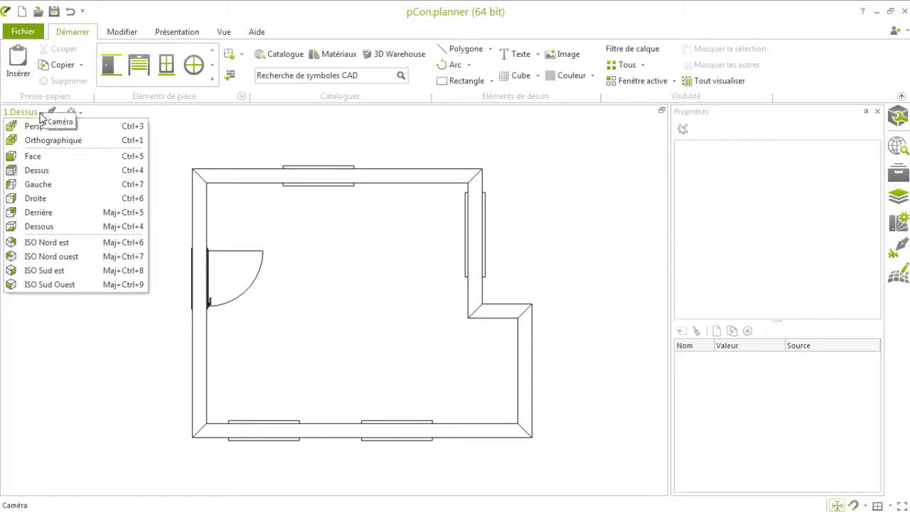
click(41, 115)
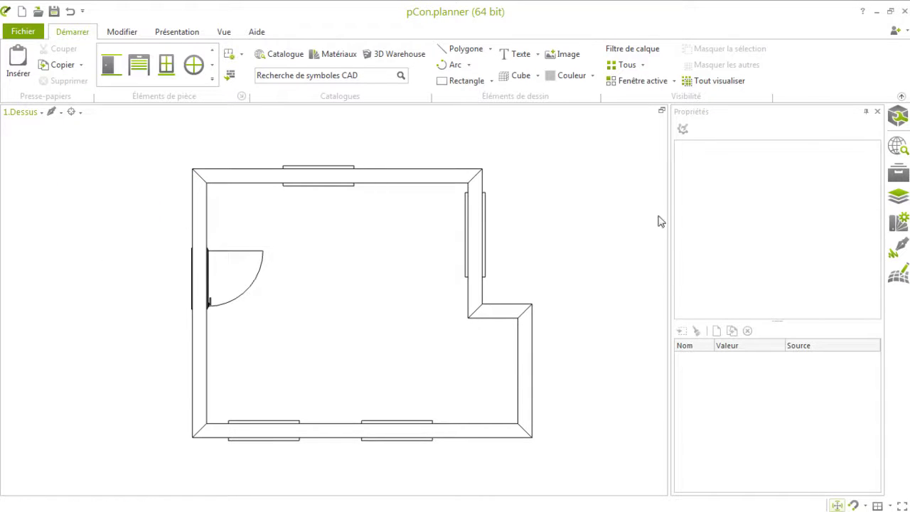
click(661, 113)
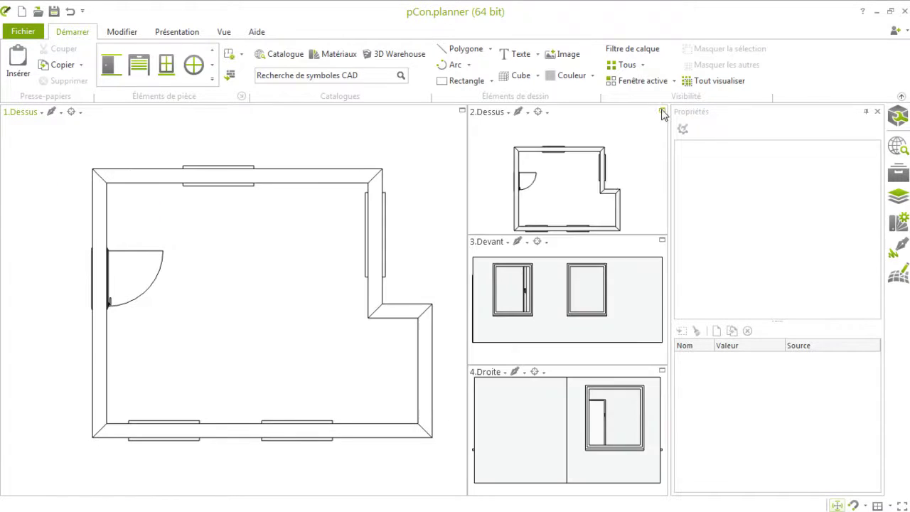
click(520, 136)
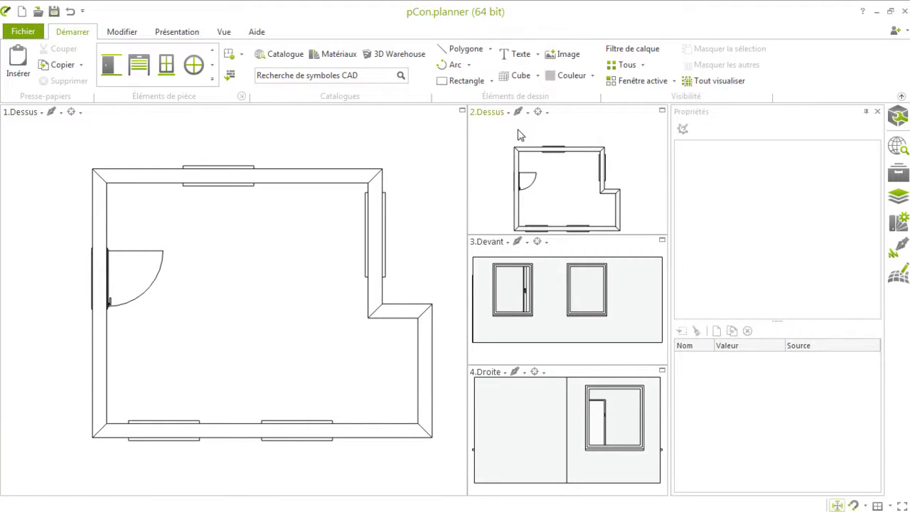
click(604, 249)
click(662, 241)
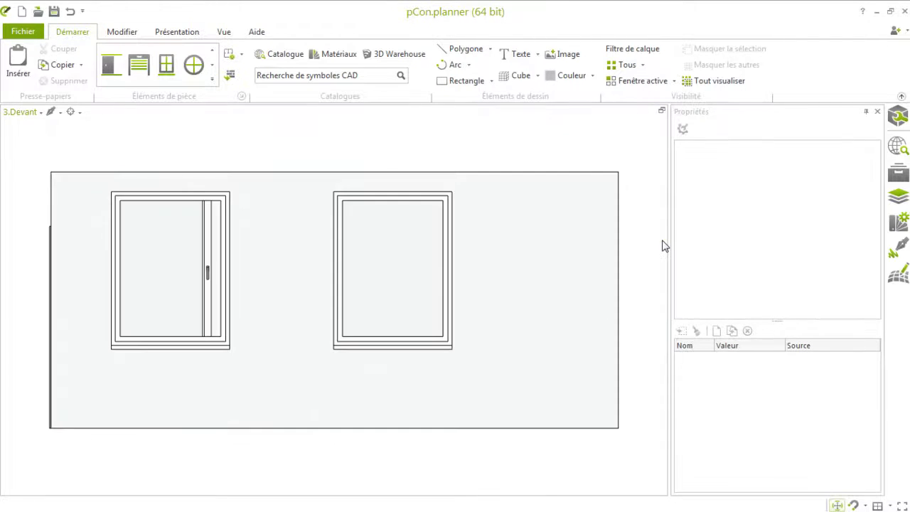
click(662, 111)
Maximize the large Dessus viewport and switch its camera to ISO Nord est and then to Perspective
click(111, 142)
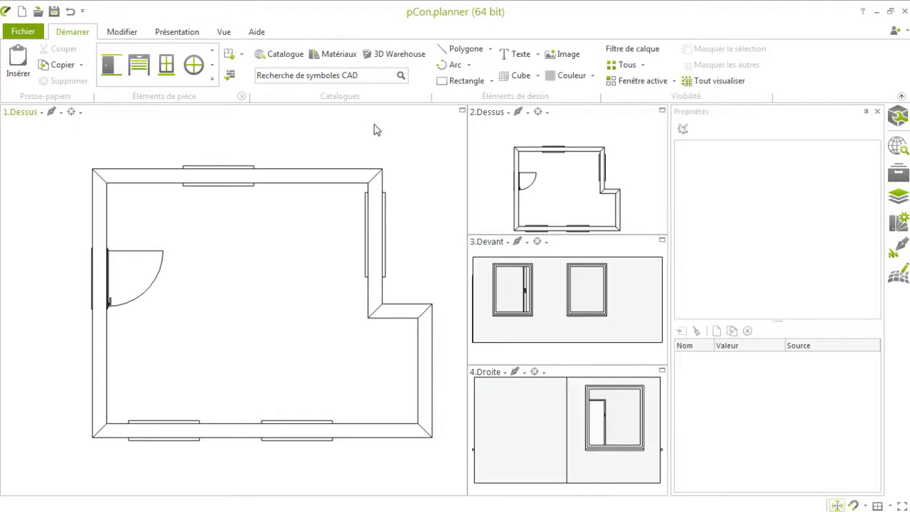
click(462, 112)
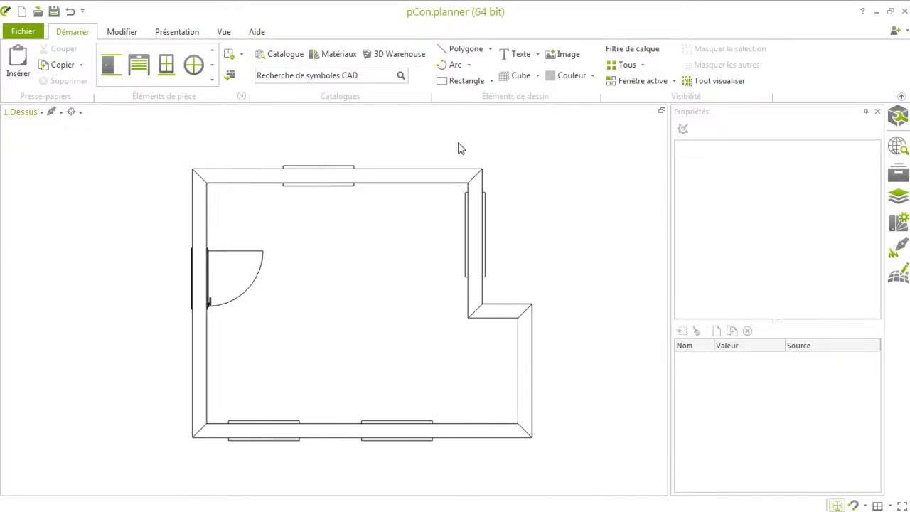
click(41, 114)
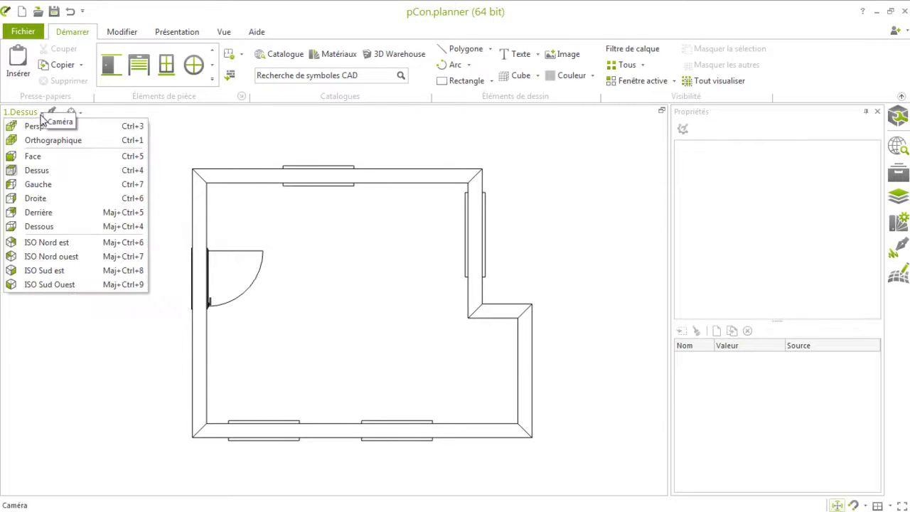
click(70, 250)
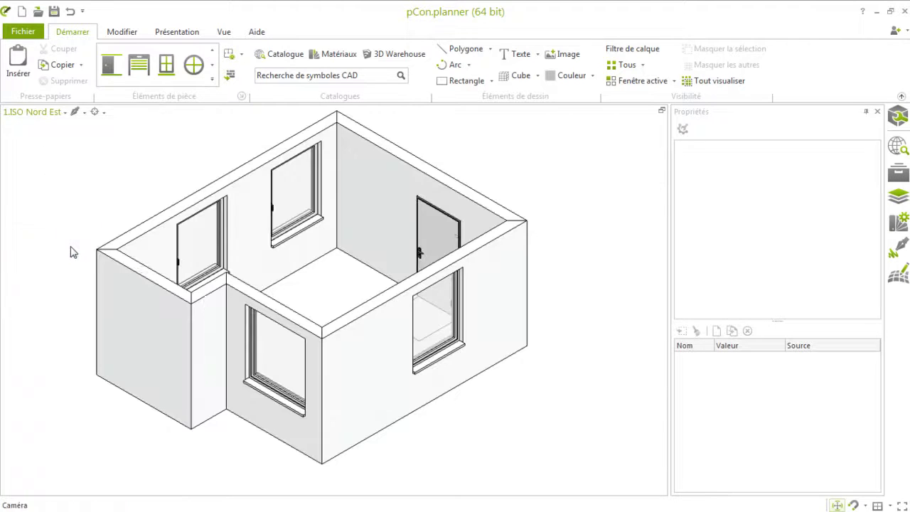
click(63, 113)
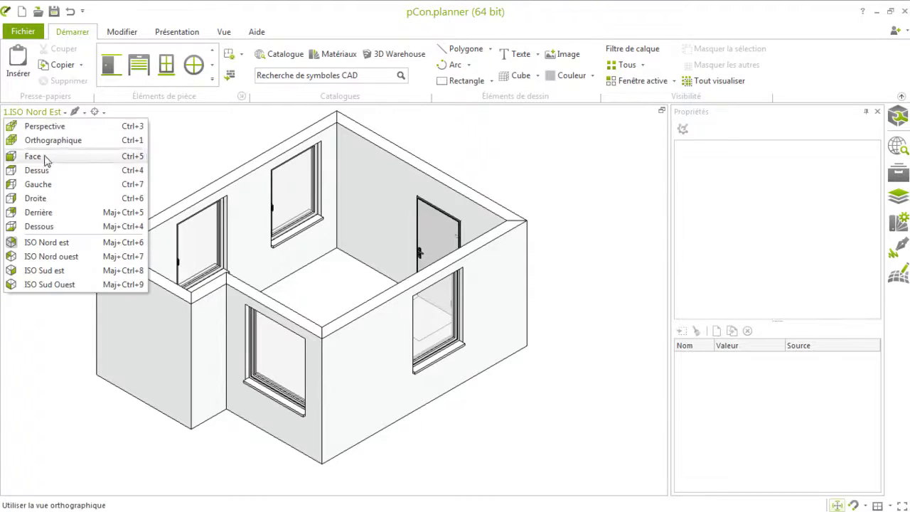
click(41, 129)
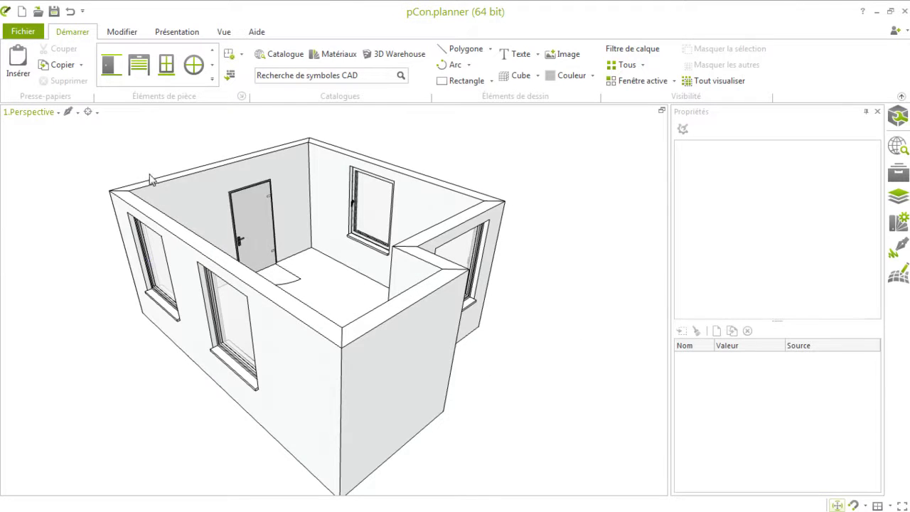
Apply the Réaliste rendering style and view the room from outside, facing the wall with two windows
click(76, 116)
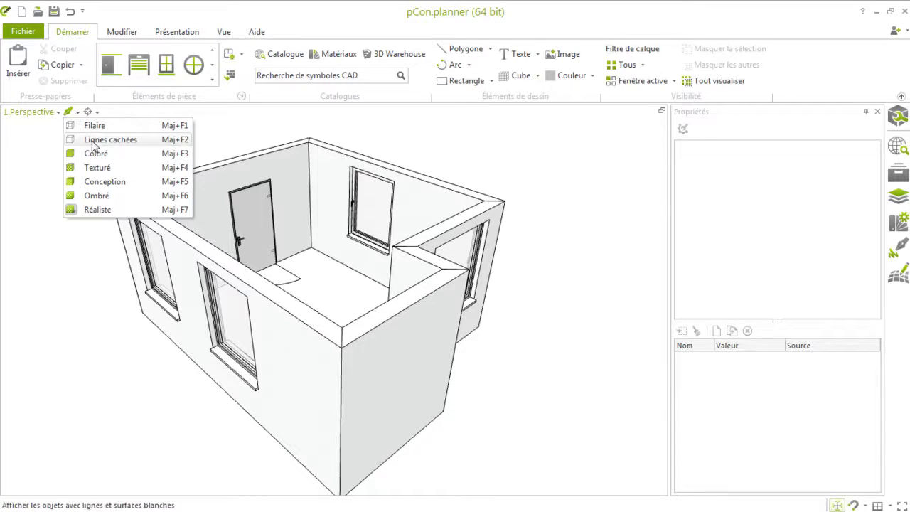
click(97, 210)
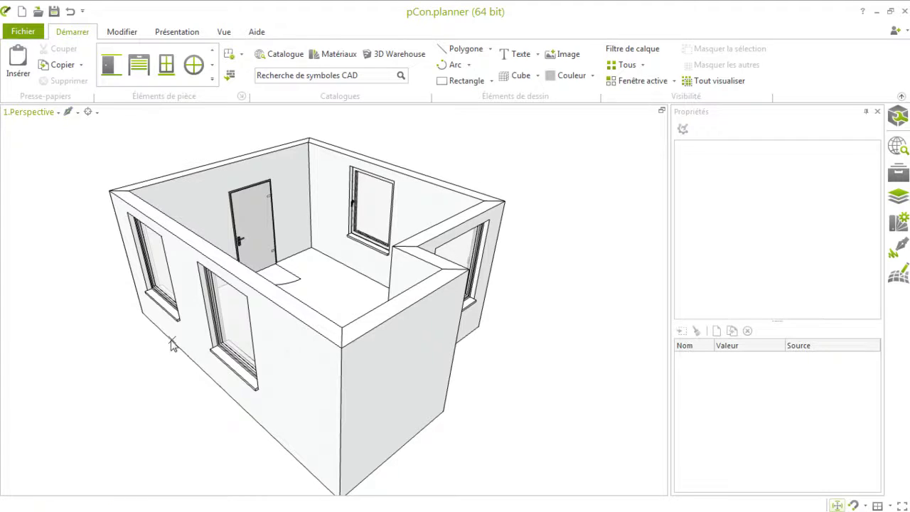
right_drag(171, 346, 380, 351)
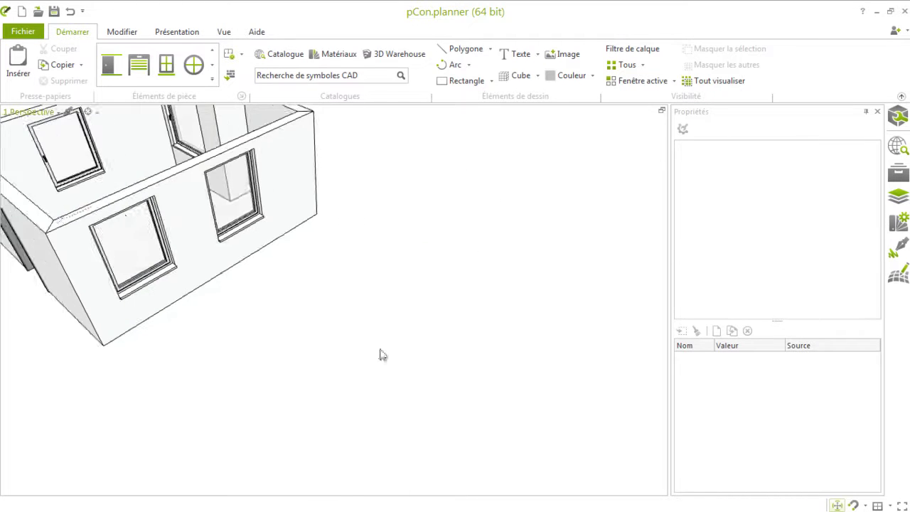
scroll(381, 350, down, 2)
scroll(222, 229, up, 3)
scroll(292, 284, up, 2)
scroll(311, 325, down, 3)
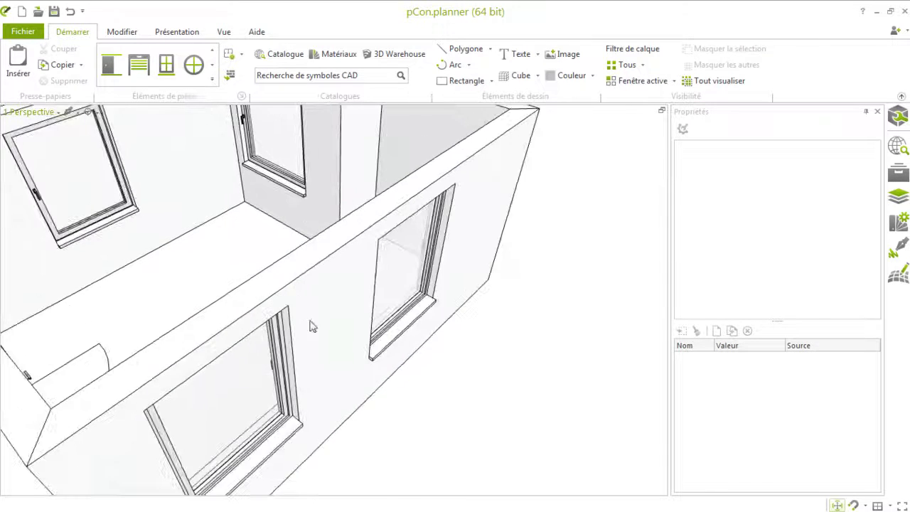
right_drag(324, 338, 317, 323)
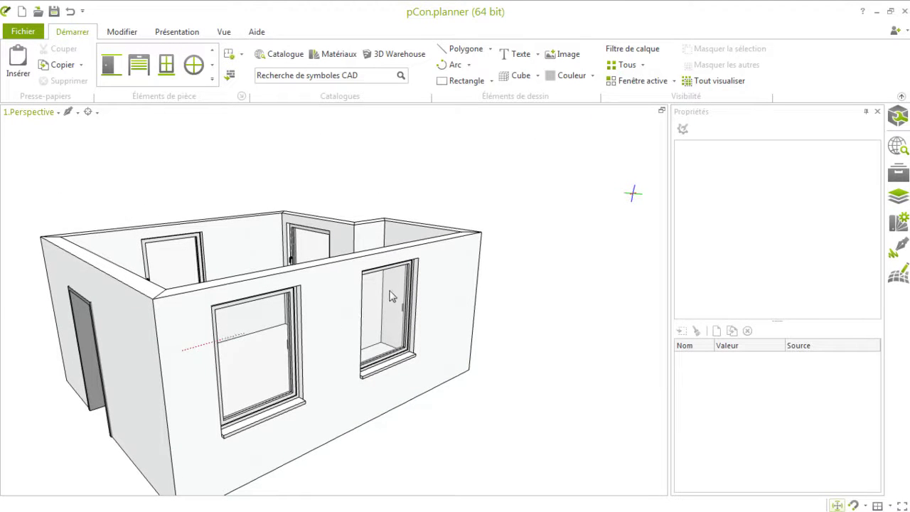
Switch the rendering style to Lignes cachées and view the room from several angles, finishing with the whole room framed
click(70, 113)
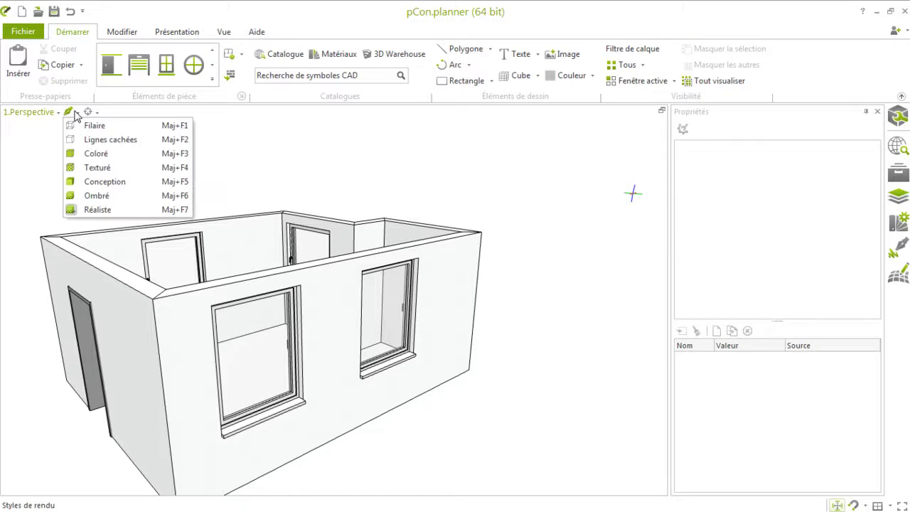
click(105, 141)
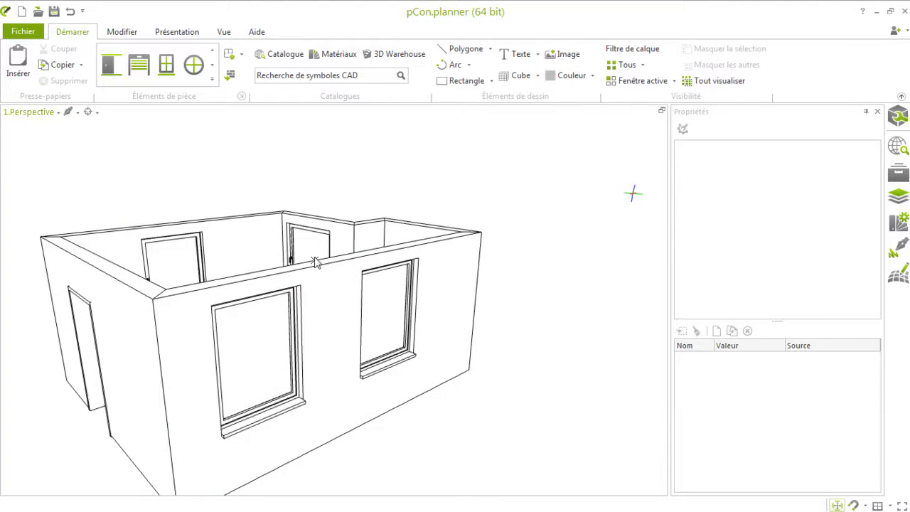
middle_drag(315, 262, 346, 260)
middle_drag(254, 244, 173, 282)
scroll(173, 281, up, 1)
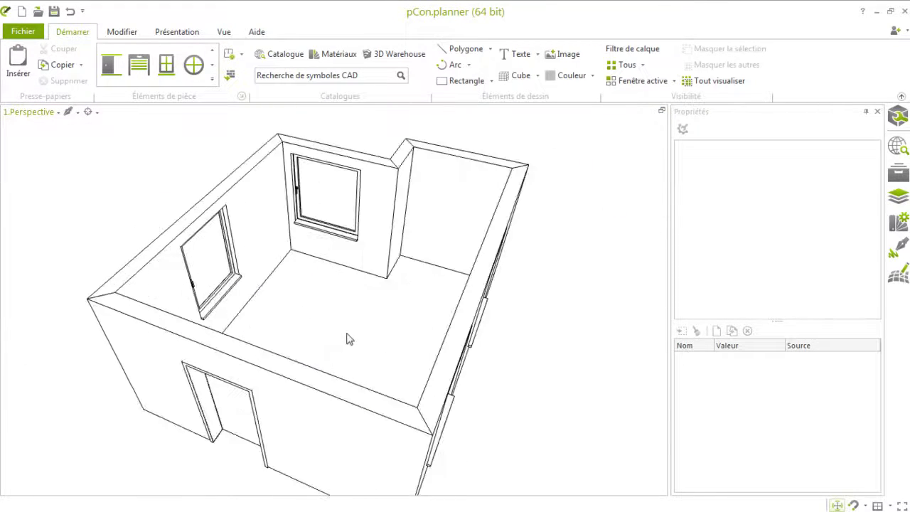
scroll(346, 335, down, 3)
middle_drag(361, 365, 331, 347)
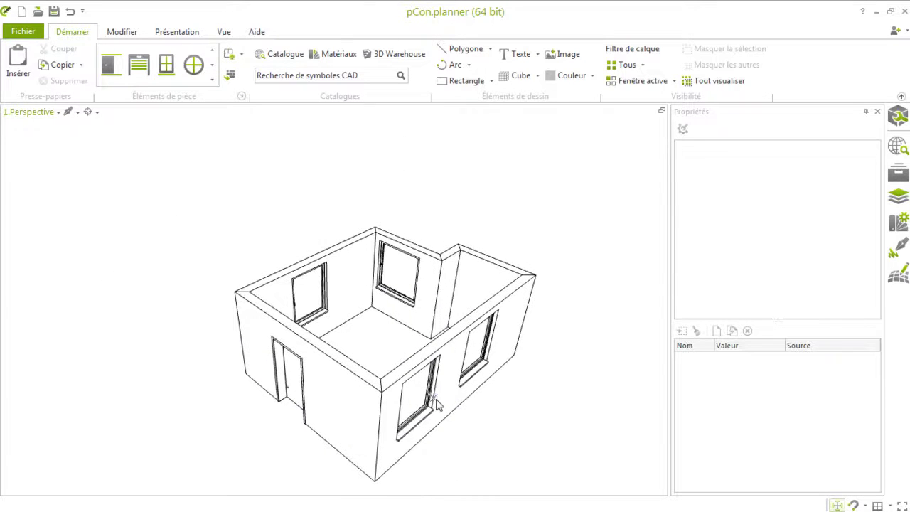
middle_drag(434, 394, 140, 189)
Show the room in the Filaire rendering style from a lower angle, and return to the Réaliste style
click(76, 113)
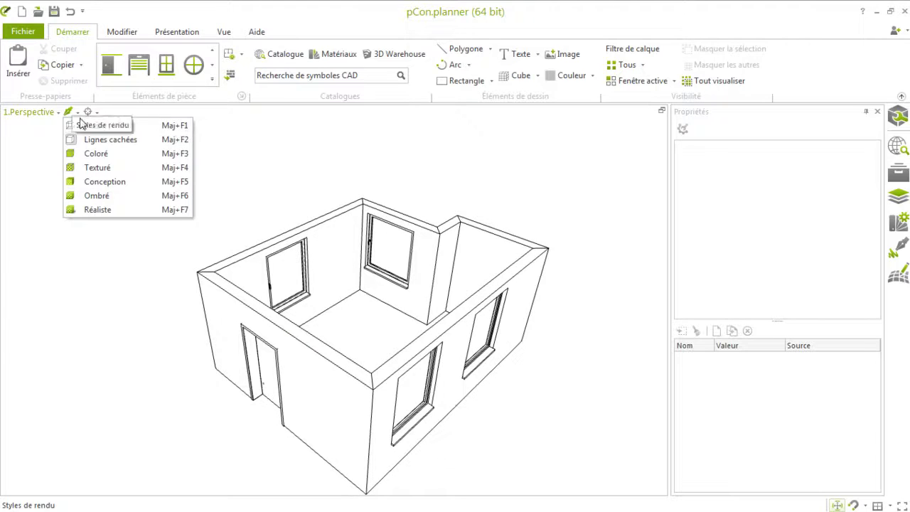
click(88, 126)
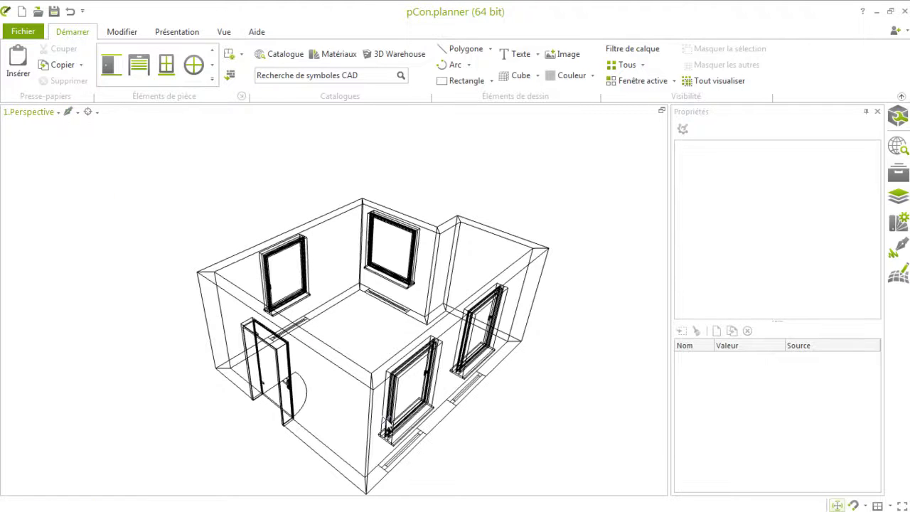
middle_drag(460, 445, 456, 419)
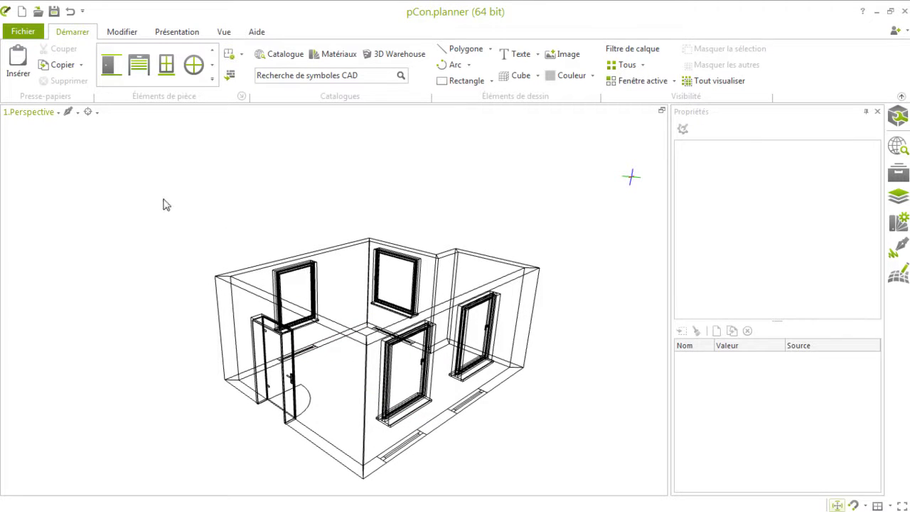
click(74, 114)
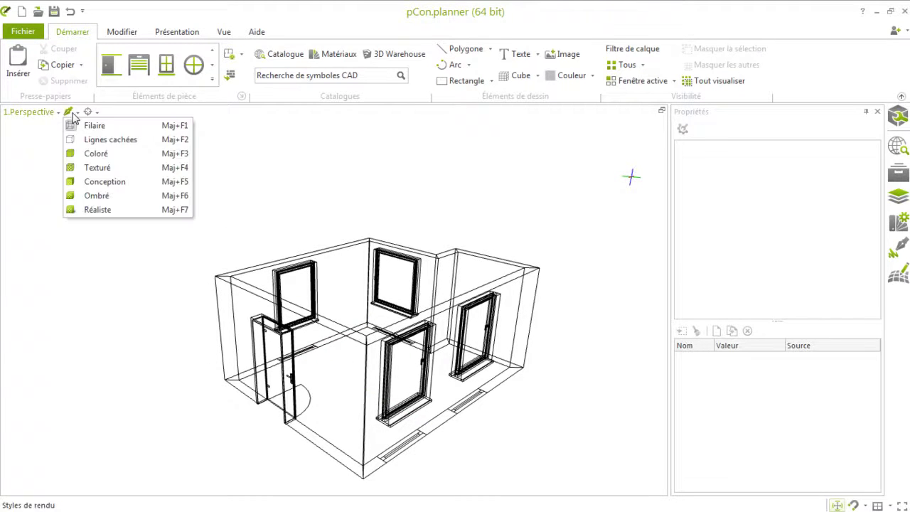
click(103, 210)
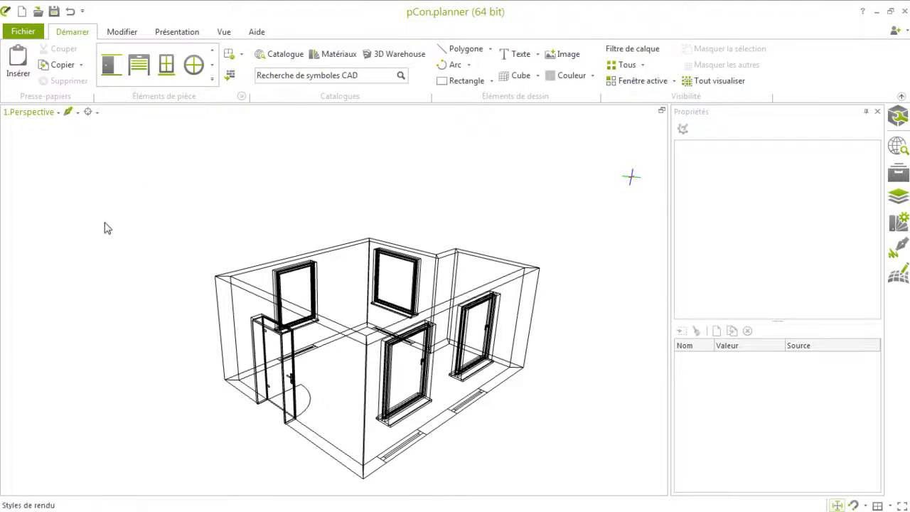
Use the Zoom navigation mode to get a close view of the interior corner between two windows, then leave the mode
click(98, 116)
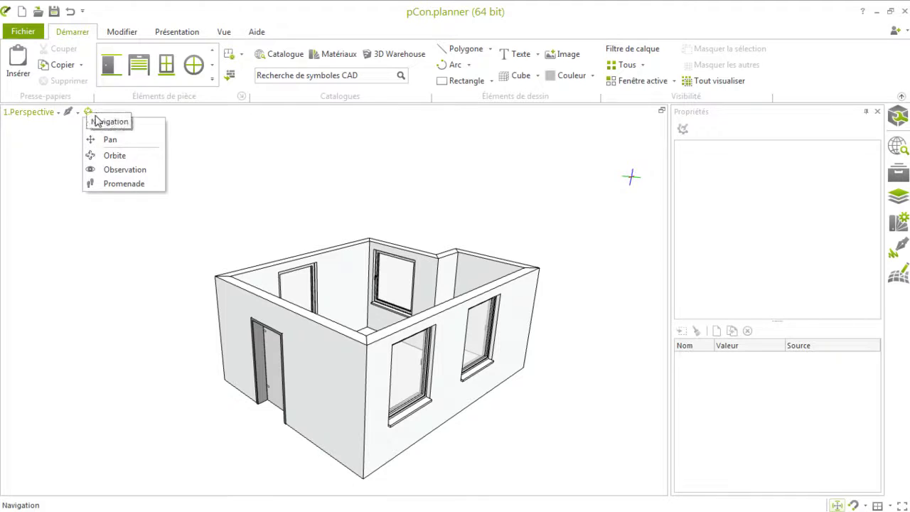
click(112, 127)
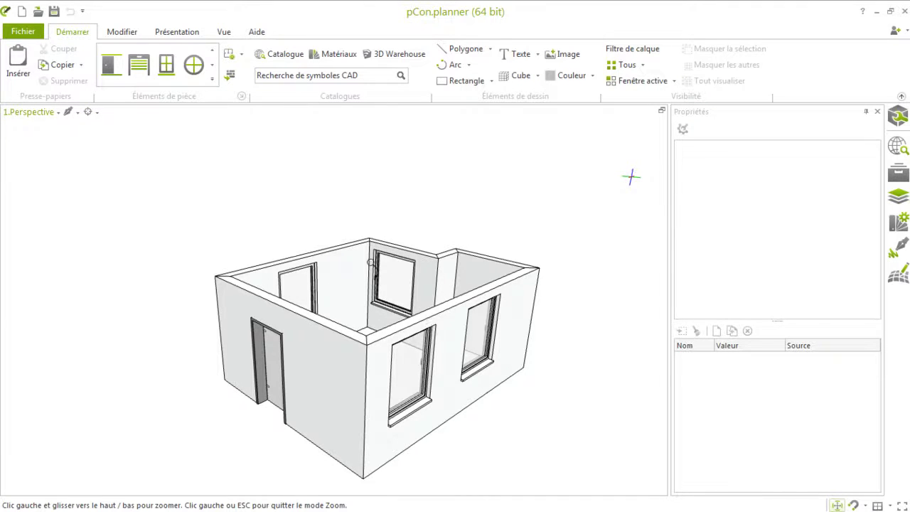
drag(369, 260, 384, 284)
middle_drag(384, 284, 358, 190)
scroll(369, 207, down, 3)
scroll(370, 212, up, 3)
scroll(391, 262, up, 1)
scroll(383, 217, down, 1)
scroll(358, 191, down, 3)
scroll(358, 191, up, 3)
middle_drag(311, 213, 376, 260)
scroll(376, 260, up, 1)
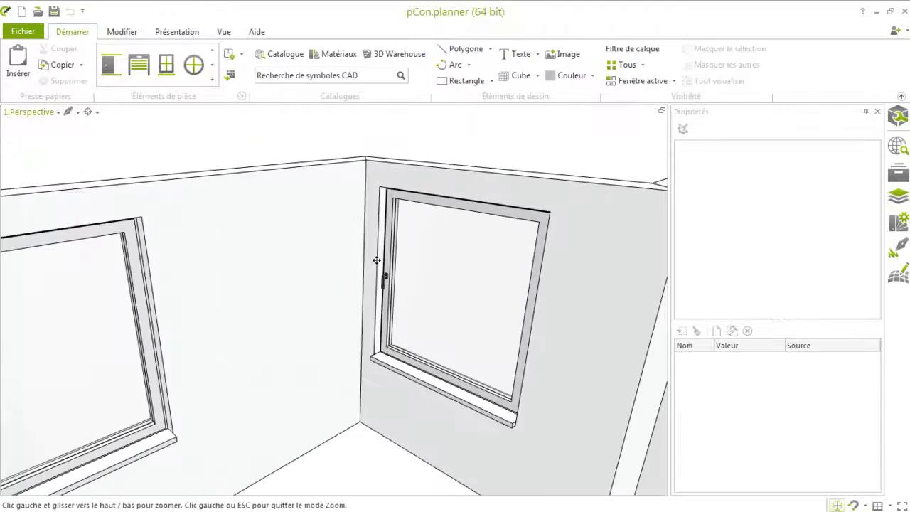
scroll(380, 242, down, 1)
click(94, 112)
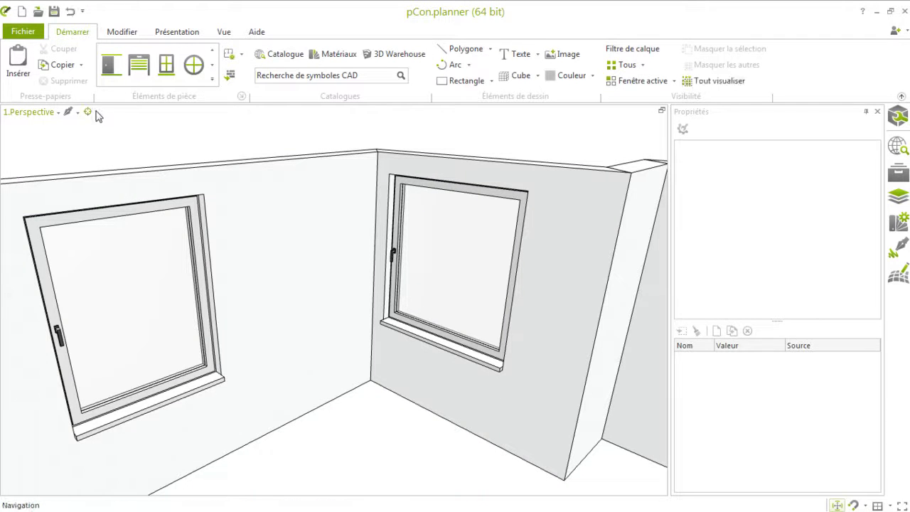
Use the Pan navigation mode to shift the view across the interior corner, show most of the room from above, and leave the mode
click(98, 114)
click(105, 138)
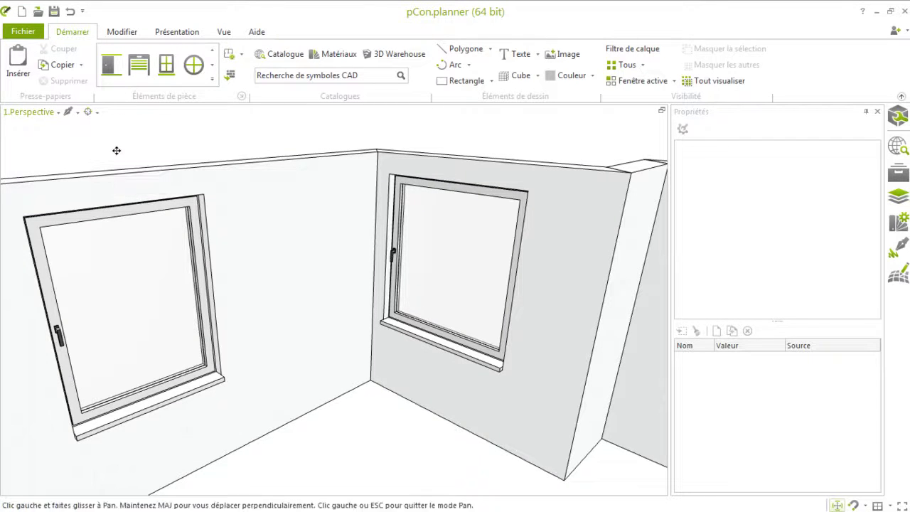
scroll(384, 255, down, 3)
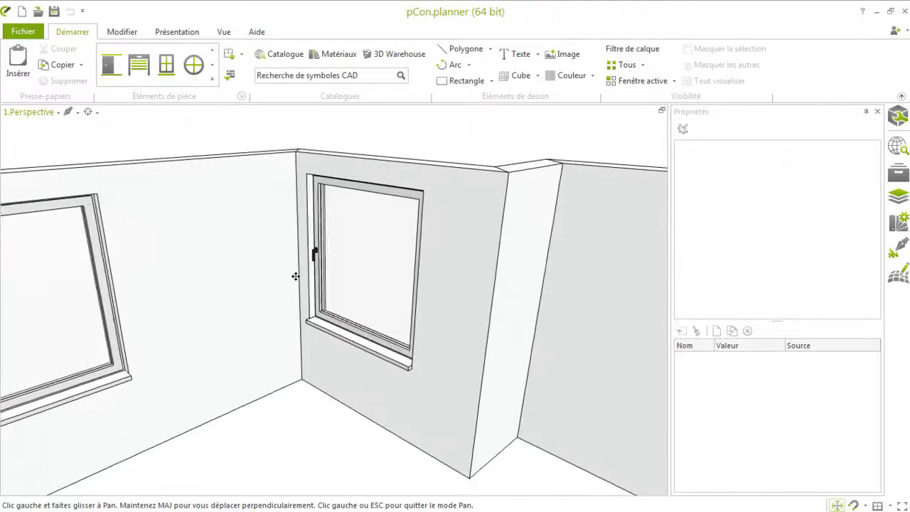
scroll(625, 140, up, 3)
drag(506, 233, 365, 247)
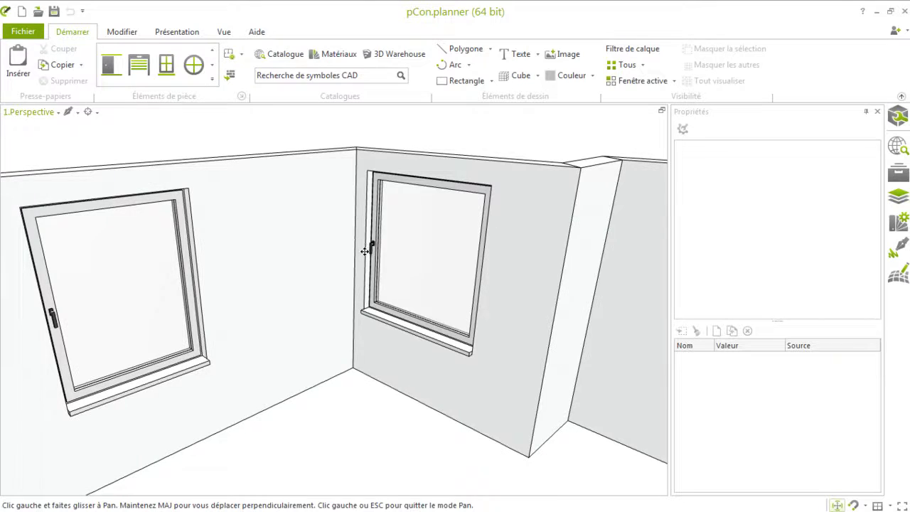
scroll(414, 260, down, 3)
scroll(410, 308, up, 1)
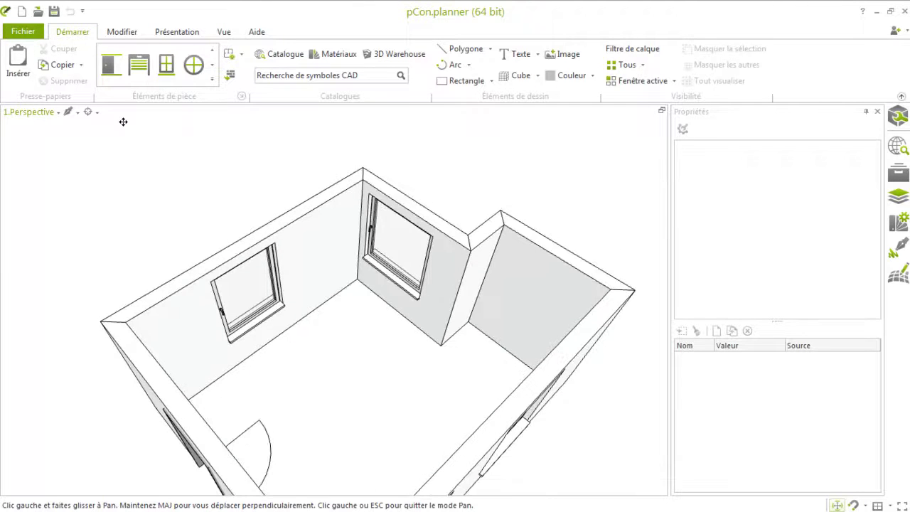
click(96, 116)
Use the Orbite navigation mode to view the room's outer walls and windows from several angles, and leave the mode
click(96, 114)
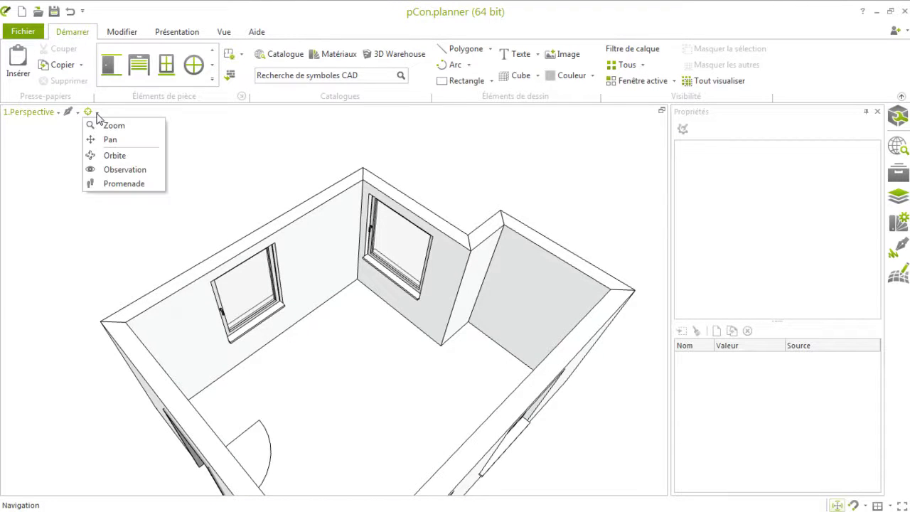
click(114, 155)
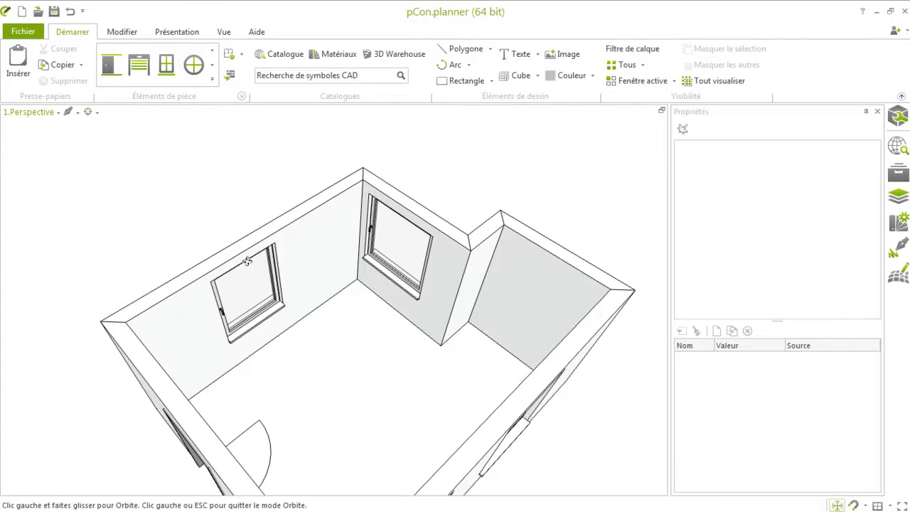
drag(341, 334, 320, 274)
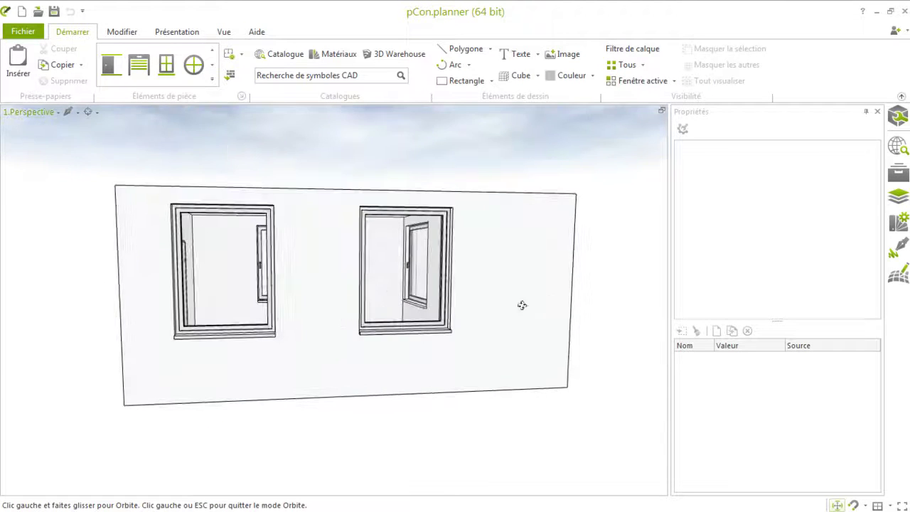
drag(522, 305, 346, 212)
scroll(424, 221, up, 3)
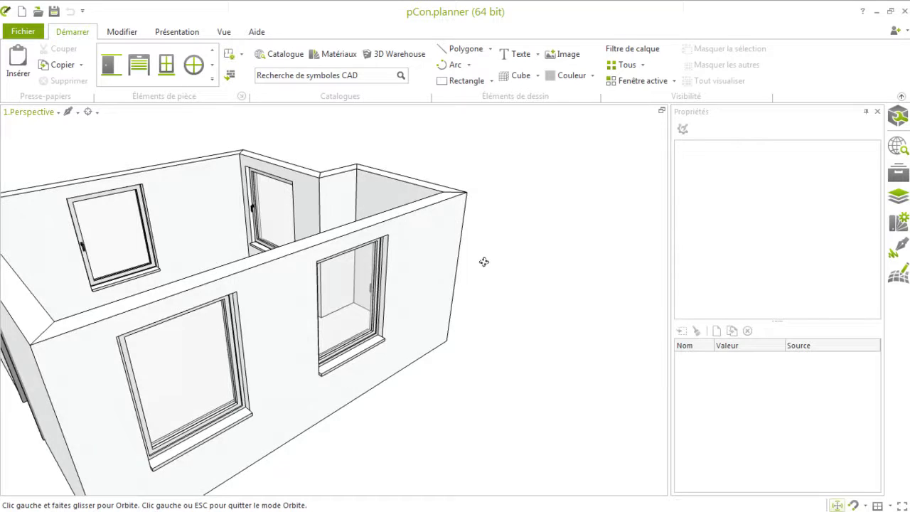
drag(483, 262, 398, 250)
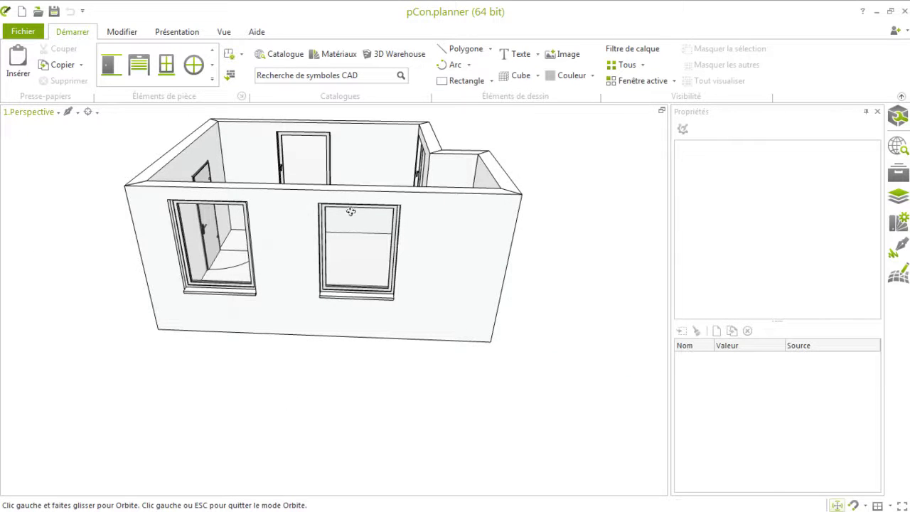
drag(507, 185, 455, 262)
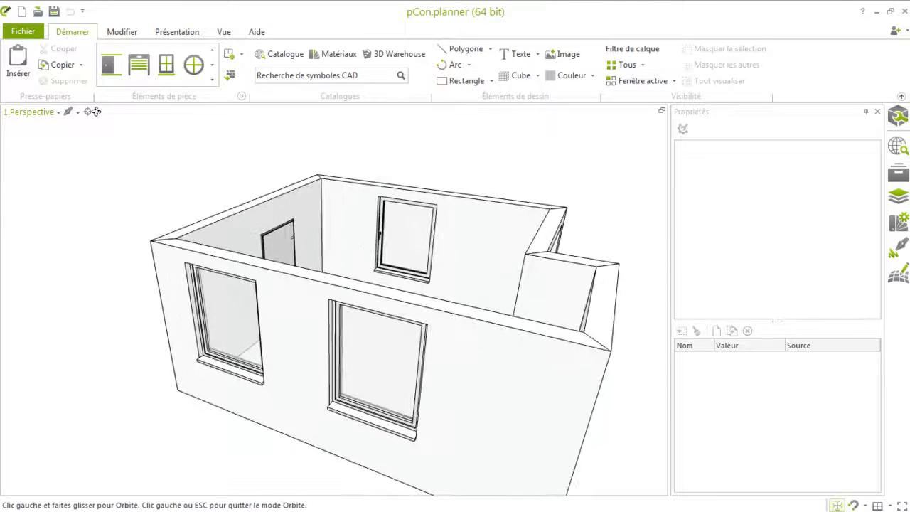
click(96, 113)
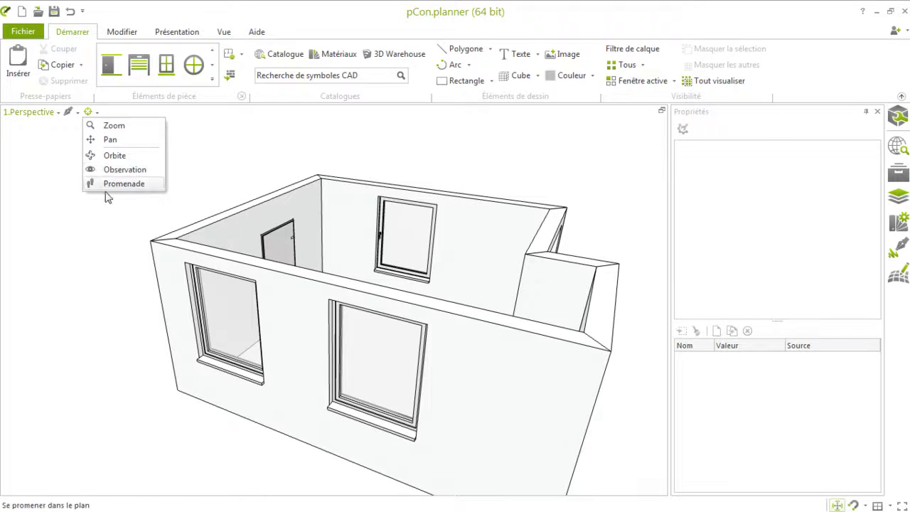
click(108, 212)
click(94, 114)
click(357, 174)
Bring the view inside the room and lower it to face the recessed corner beside the window
right_drag(179, 226, 314, 315)
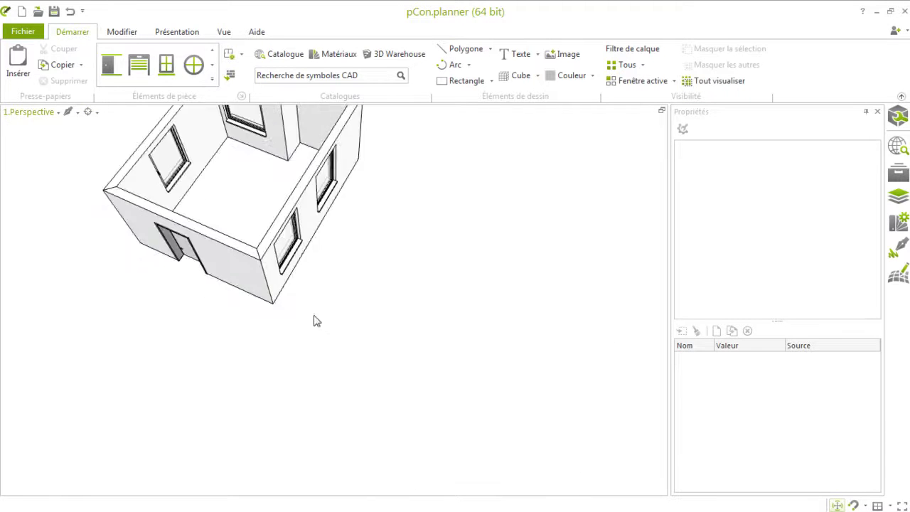
scroll(314, 315, down, 4)
scroll(263, 228, up, 3)
scroll(263, 233, up, 5)
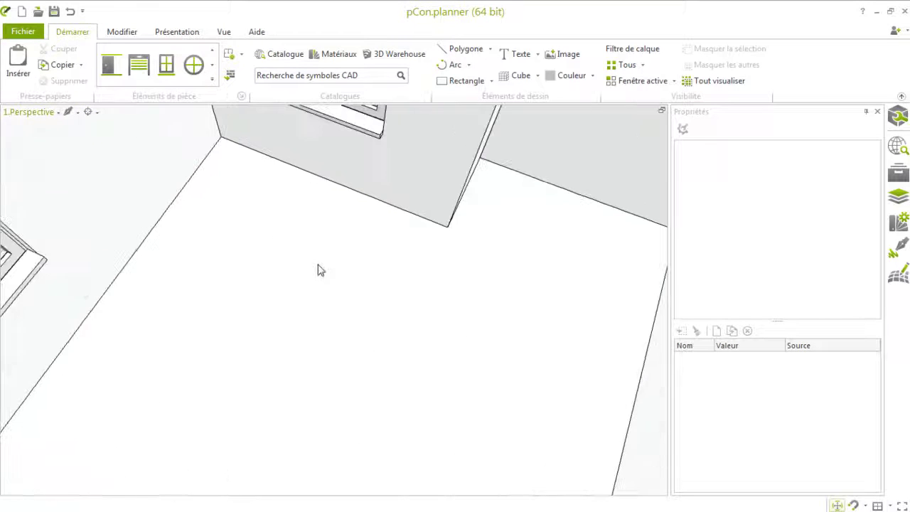
right_drag(337, 263, 336, 183)
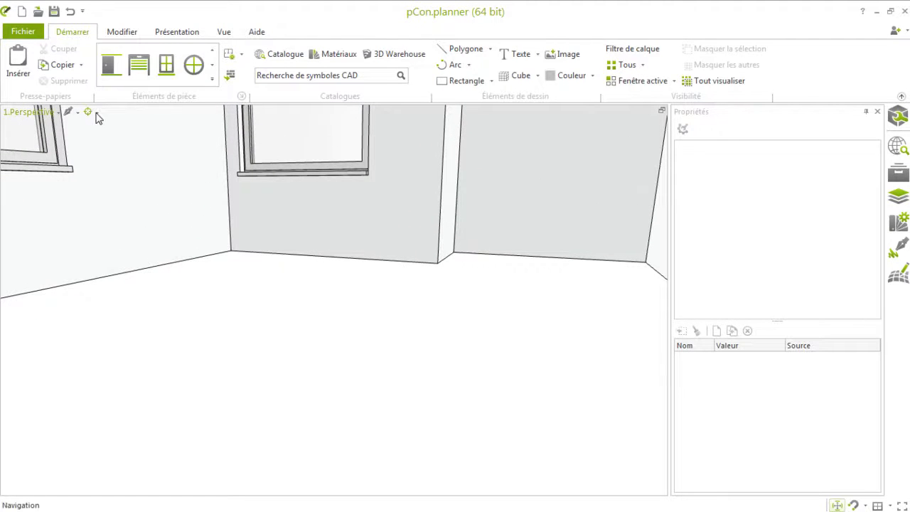
Activate the Pan navigation mode, bring the whole room back into view, and return to a close interior view of the window beside the recess
click(97, 114)
click(108, 140)
drag(308, 178, 311, 193)
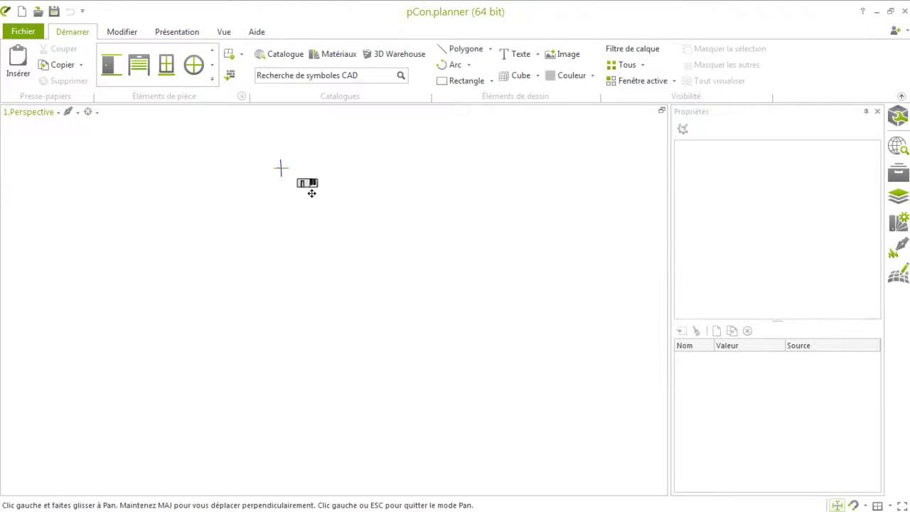
scroll(321, 187, down, 5)
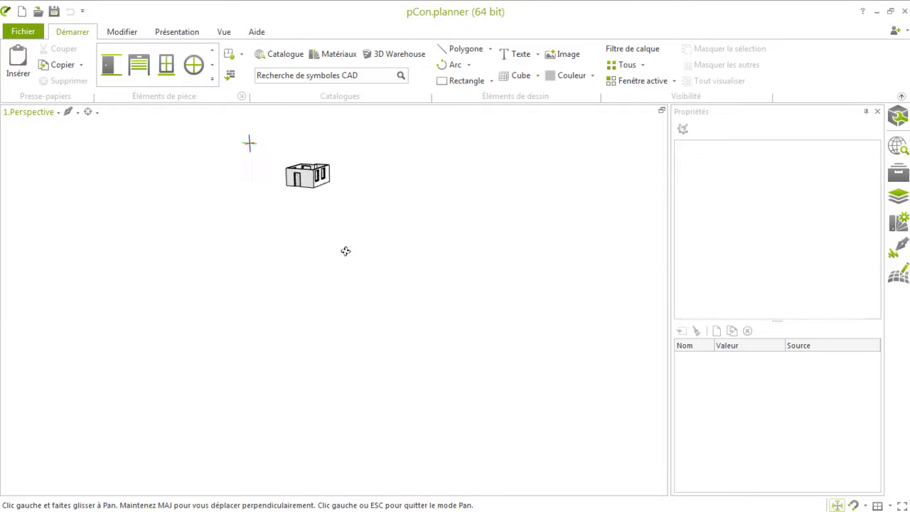
right_drag(345, 251, 337, 309)
scroll(331, 162, up, 7)
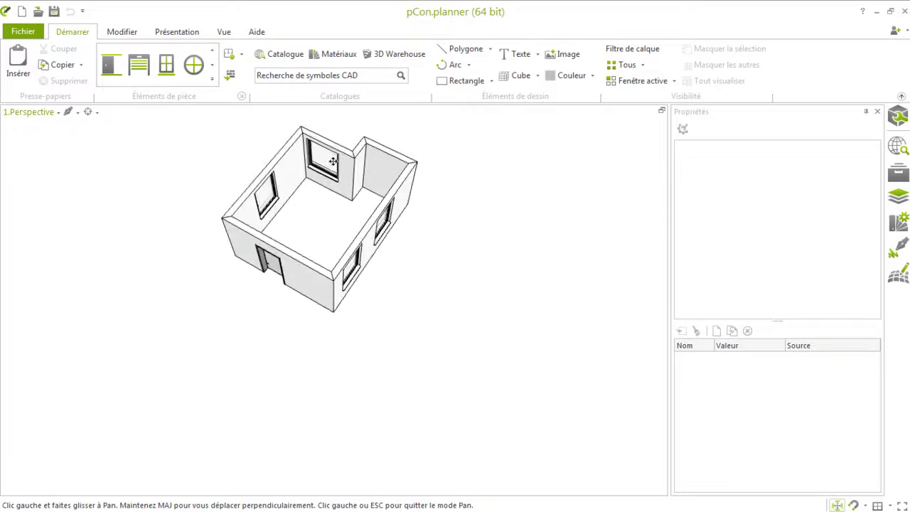
scroll(332, 164, up, 5)
scroll(360, 211, down, 2)
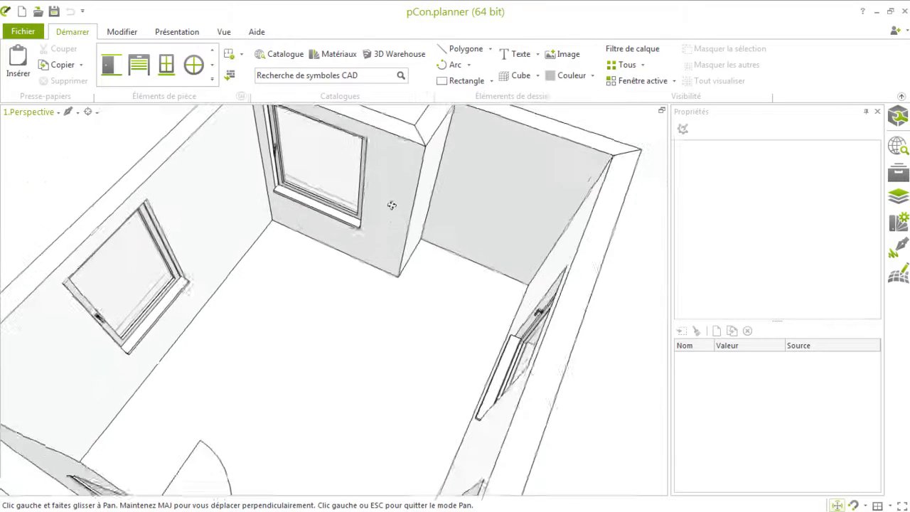
scroll(356, 165, up, 4)
right_drag(389, 190, 402, 135)
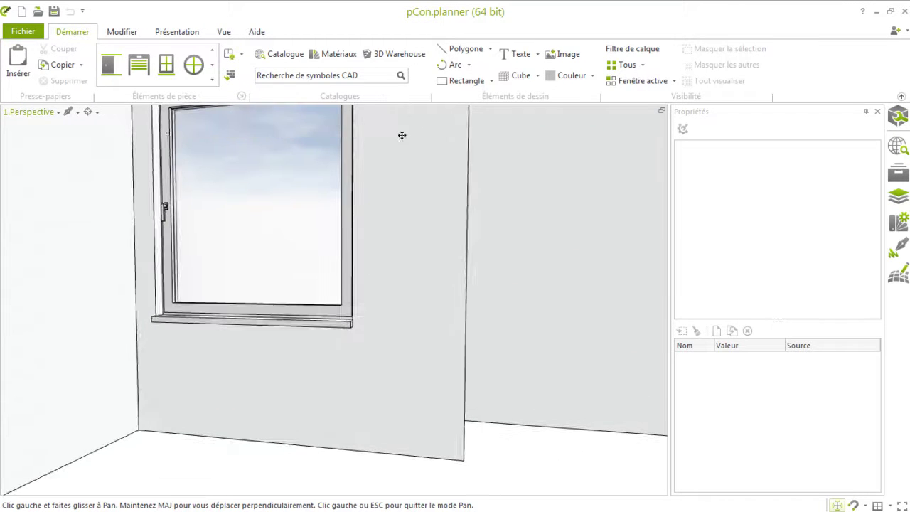
Use the Observation navigation mode to look around from a fixed viewpoint near the interior window, and leave the mode
click(90, 113)
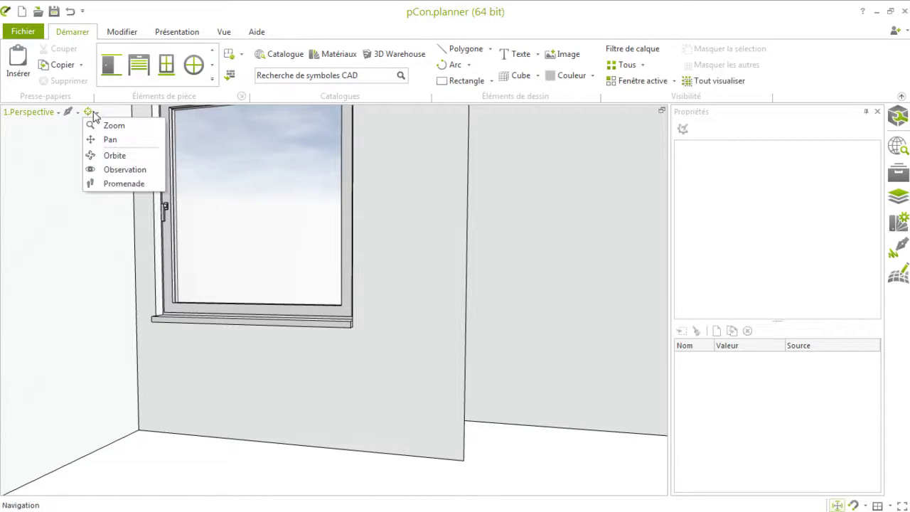
click(124, 170)
drag(479, 219, 105, 166)
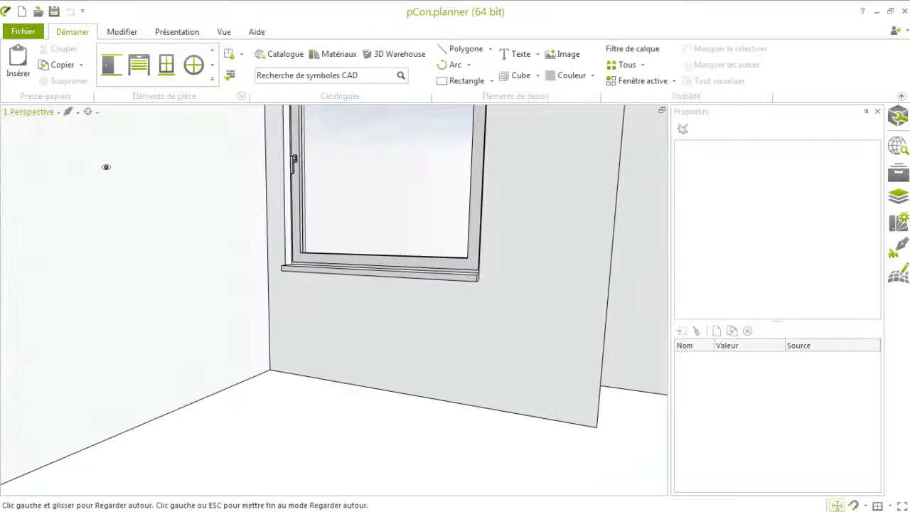
click(94, 119)
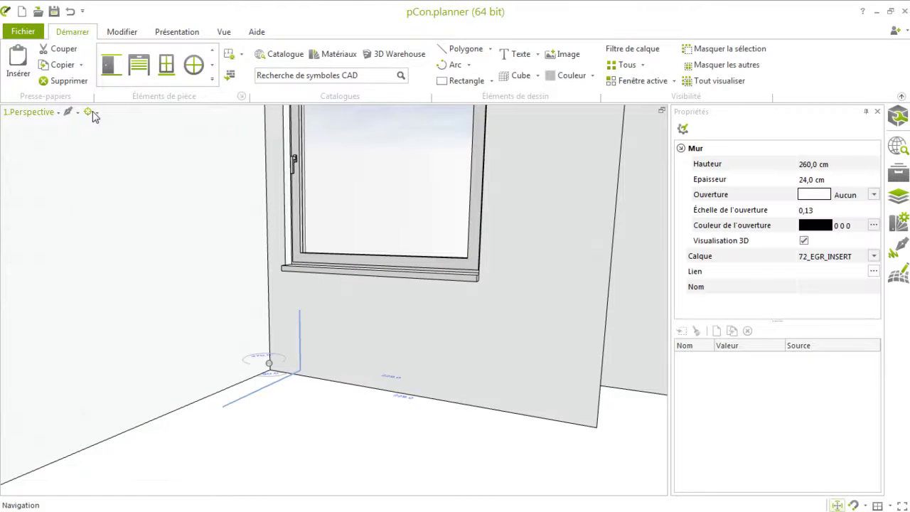
Use the Promenade navigation mode to walk through the model and reach an outside view of the wall with the door
click(96, 112)
click(118, 186)
drag(292, 410, 436, 357)
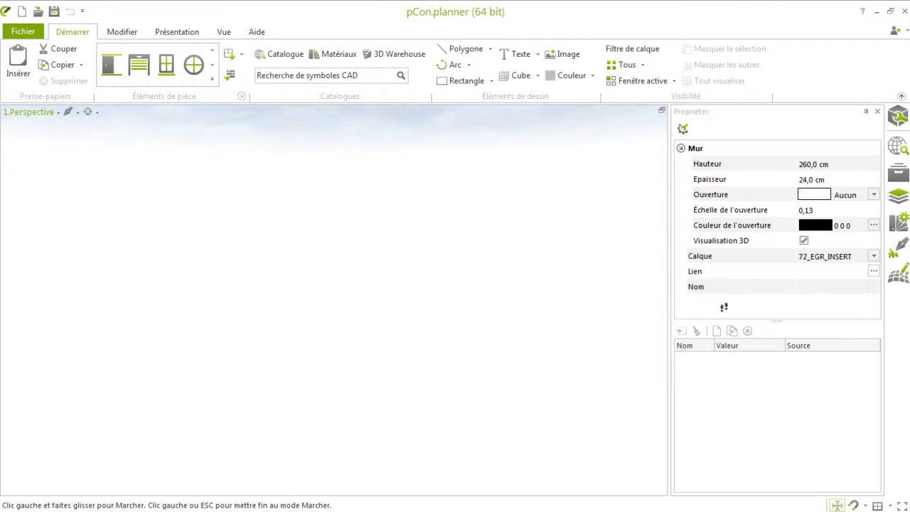
drag(559, 350, 681, 286)
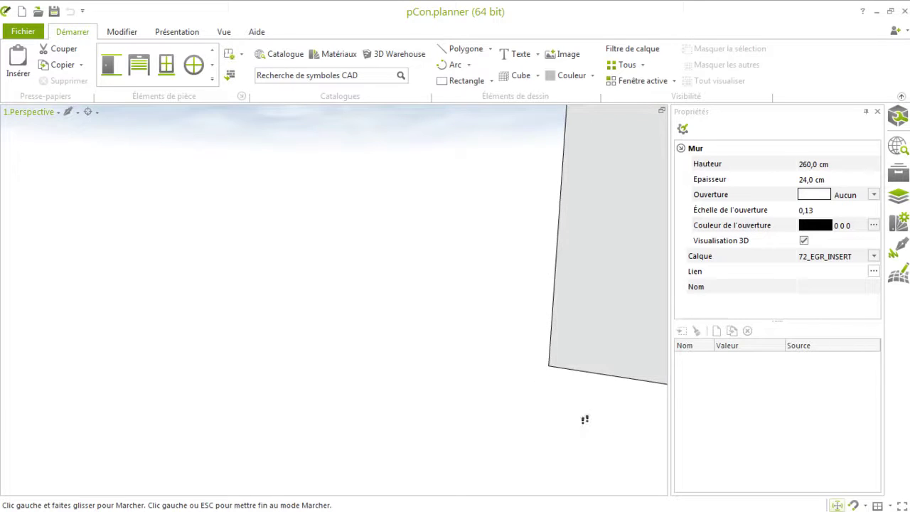
drag(585, 419, 292, 367)
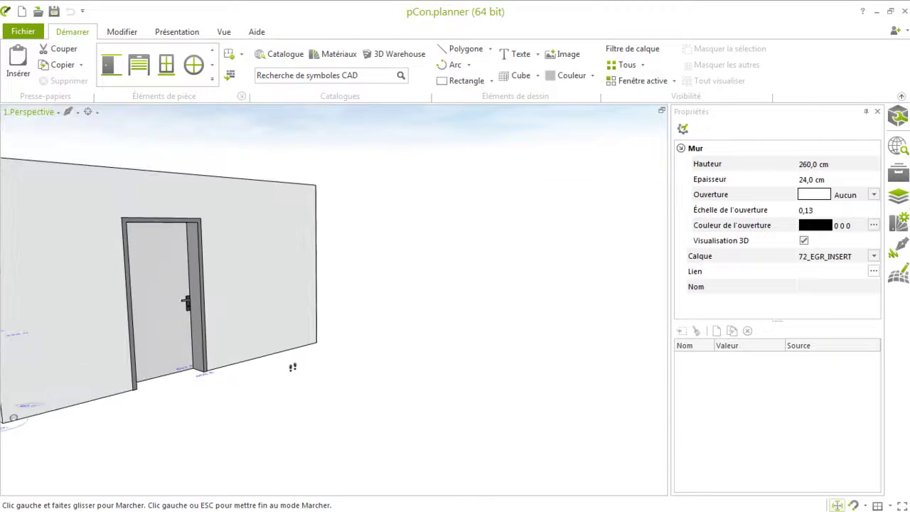
View the room from above, and move inside to a low view of the recessed corner
scroll(292, 367, down, 5)
shift+middle_drag(265, 302, 227, 416)
scroll(180, 230, up, 5)
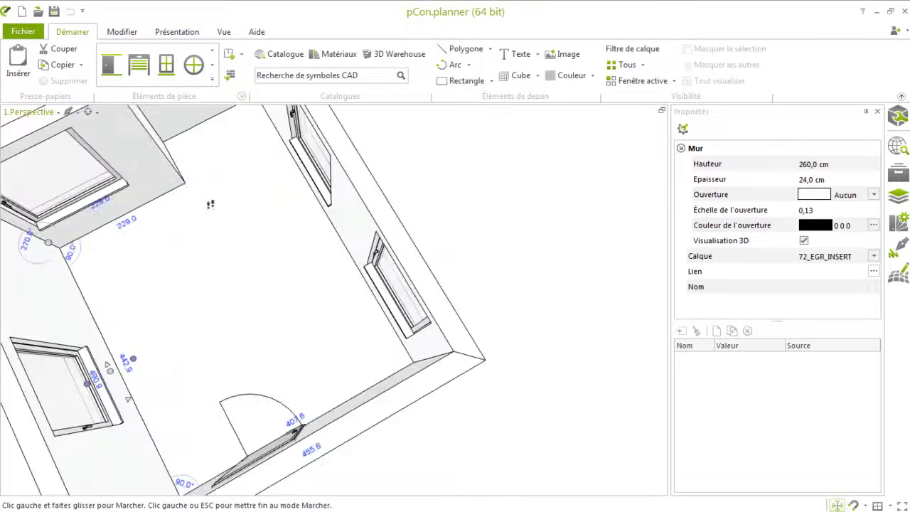
scroll(201, 166, up, 6)
shift+middle_drag(269, 252, 271, 171)
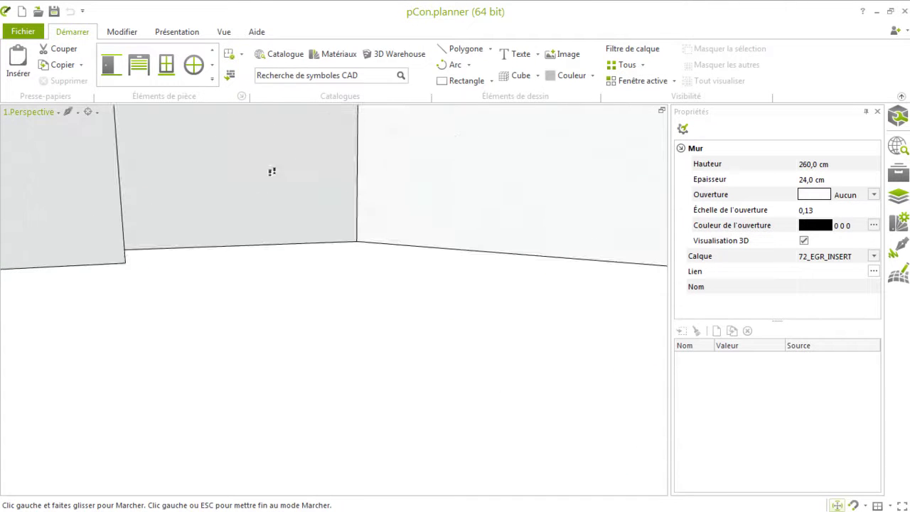
Raise the viewpoint above the walls and pull back to an angled view of the room with the door wall in front
shift+middle_drag(259, 251, 271, 346)
scroll(299, 162, down, 6)
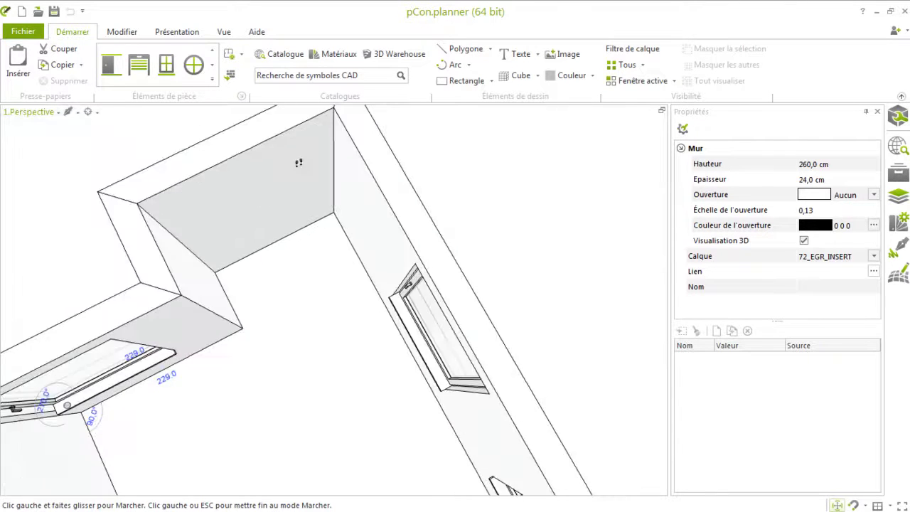
scroll(373, 185, down, 3)
scroll(342, 337, up, 3)
scroll(348, 384, down, 5)
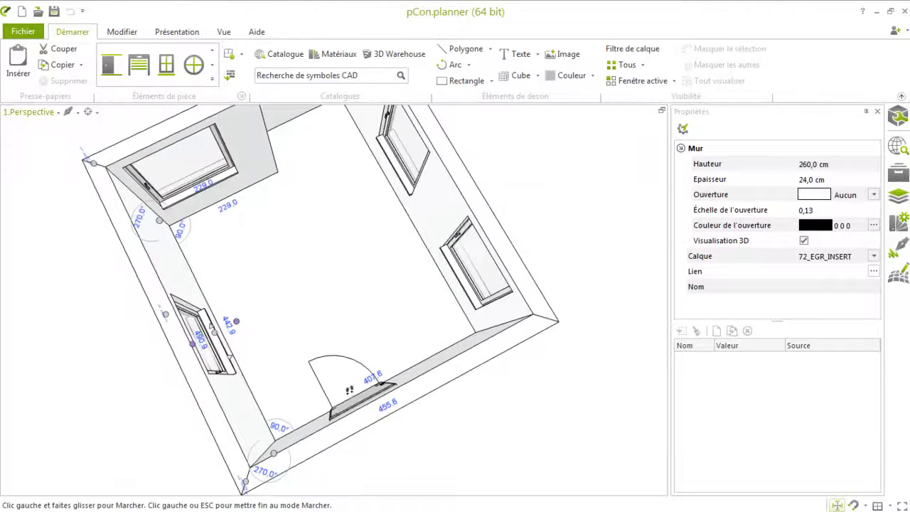
shift+middle_drag(353, 367, 323, 265)
scroll(323, 265, up, 5)
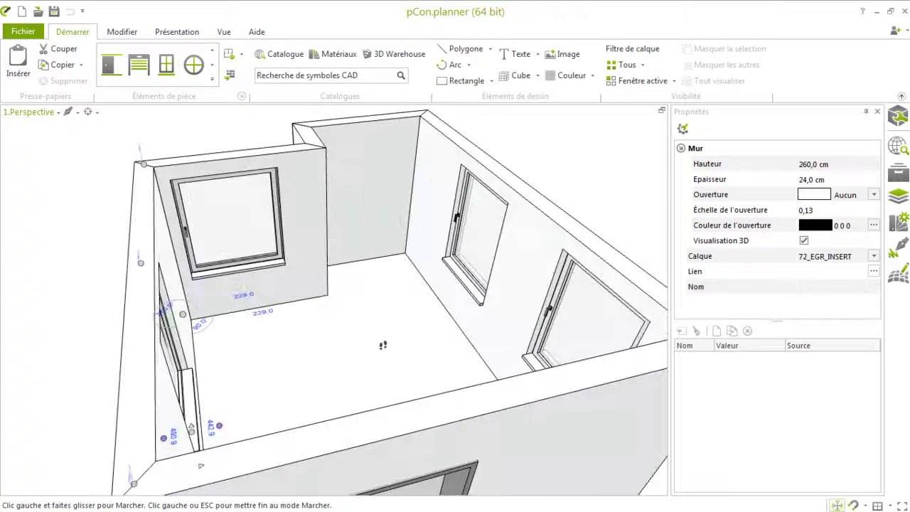
scroll(377, 287, down, 3)
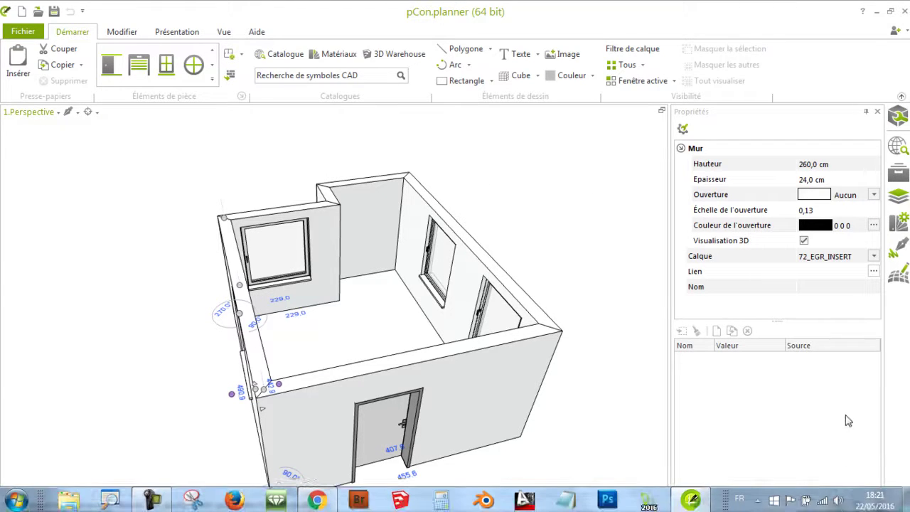
Switch to the Quatre viewport layout and maximize its Perspective viewport, with the wall deselected and the door side of the room in front
click(879, 506)
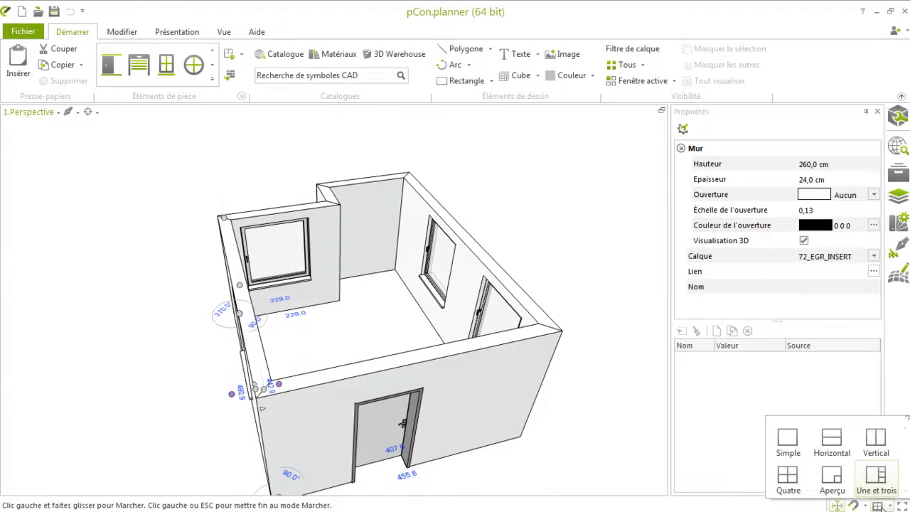
click(787, 478)
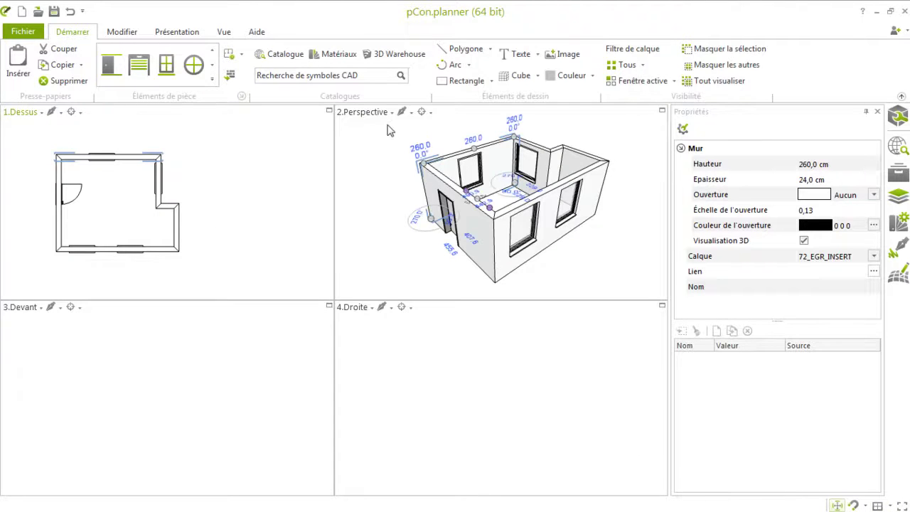
click(615, 137)
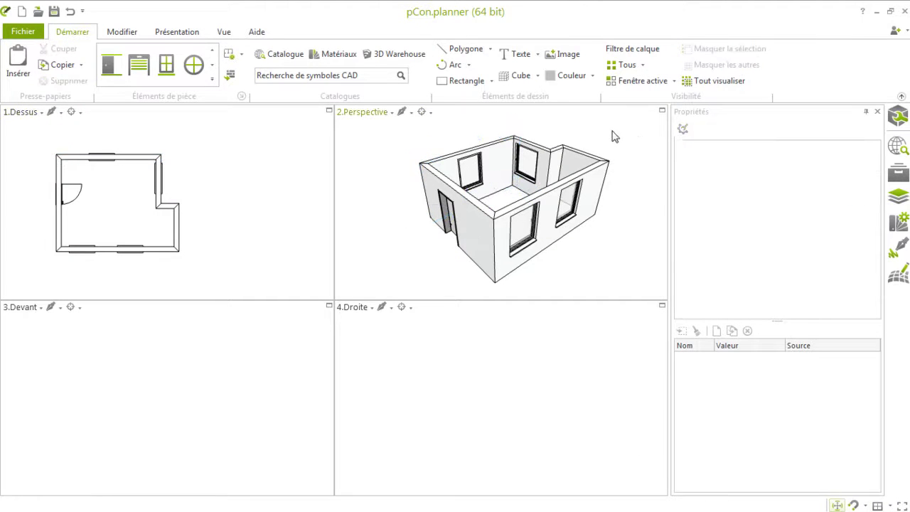
click(662, 111)
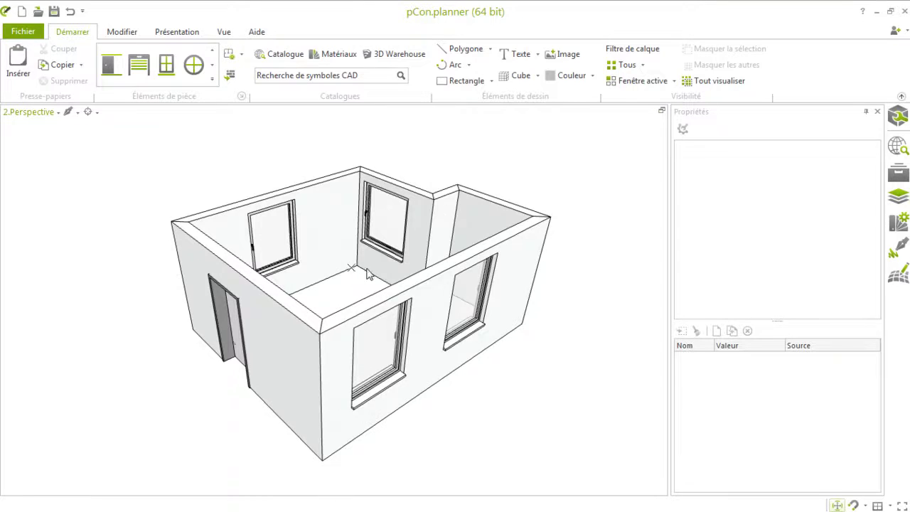
right_drag(344, 289, 396, 266)
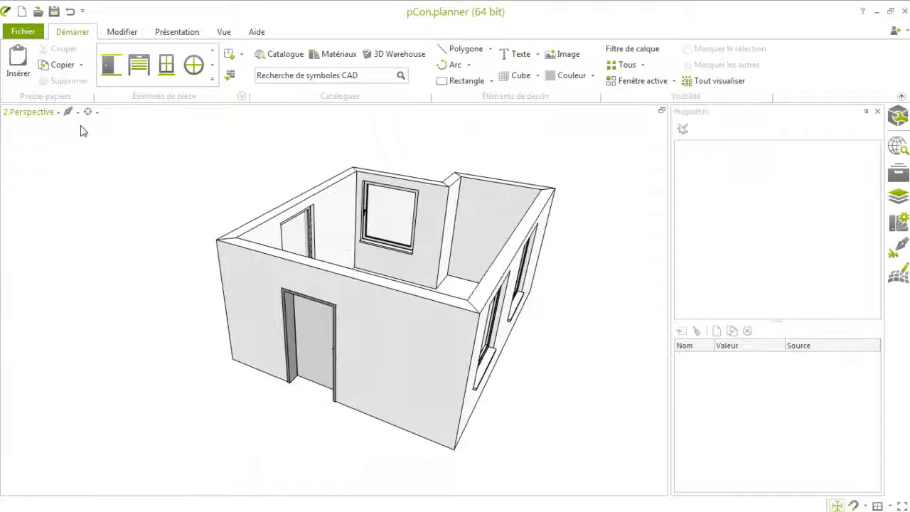
click(78, 112)
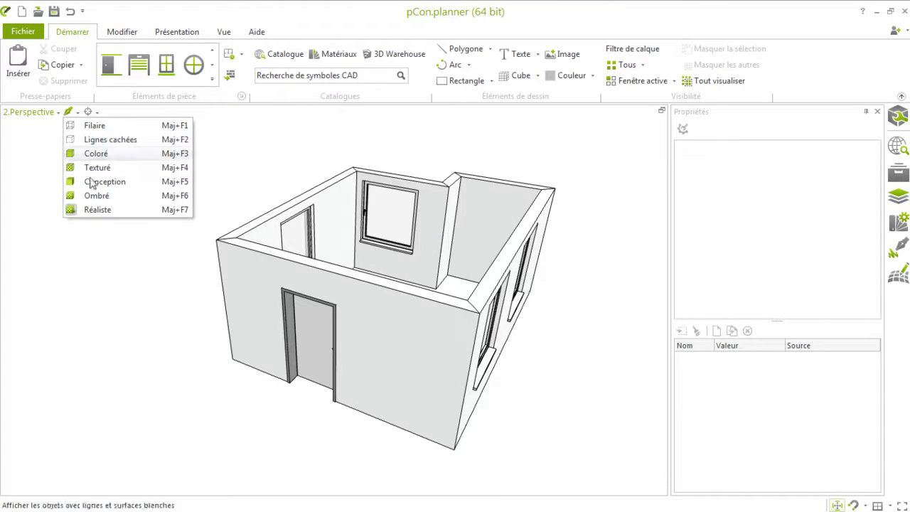
click(96, 113)
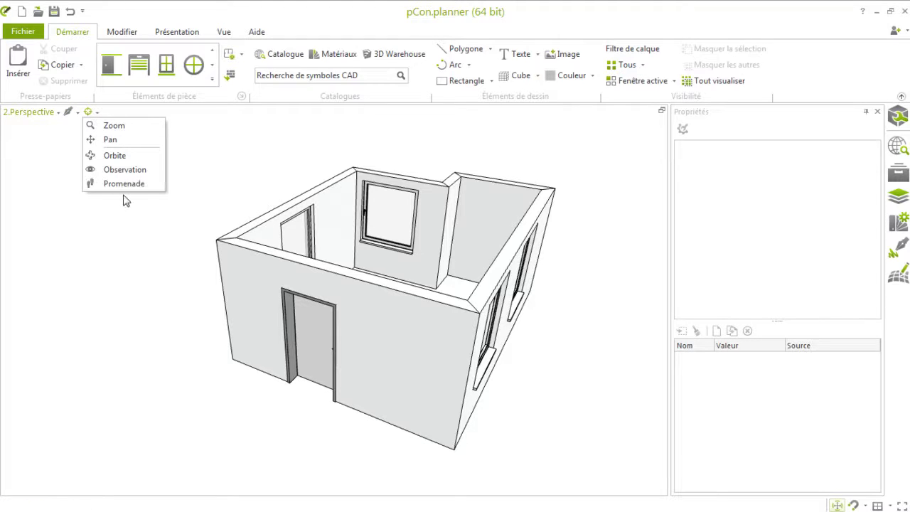